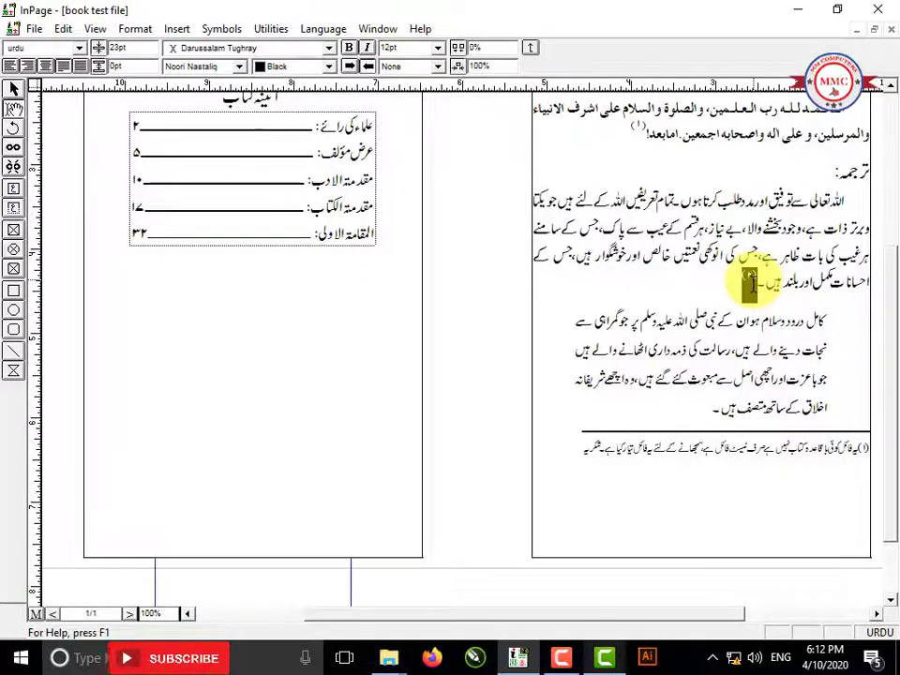
# Add the footnote reference (۳) at the end of the indented quotation's last line.
pyautogui.click(710, 410)
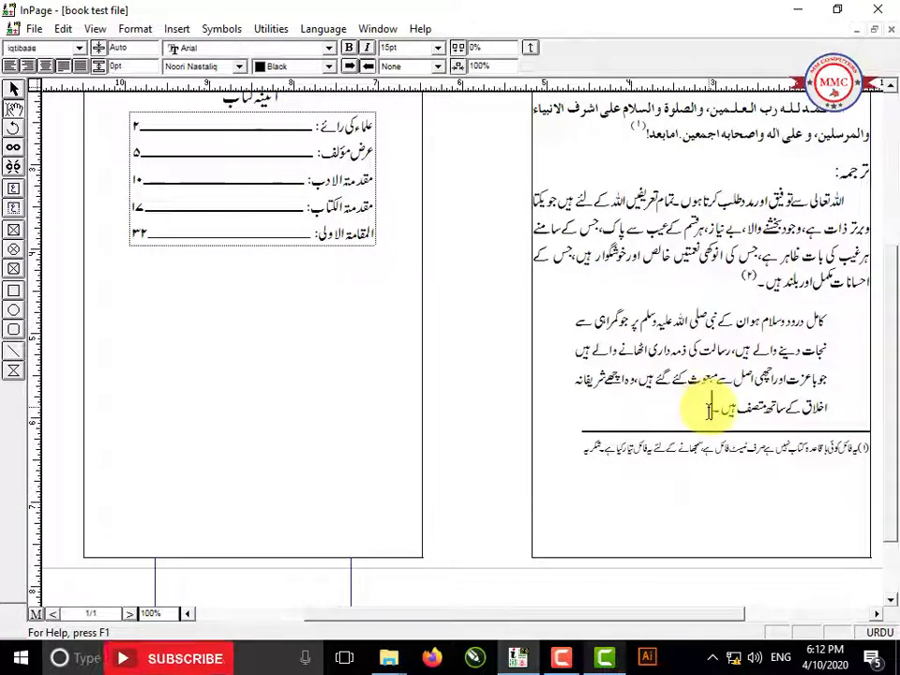
pyautogui.write('۳')
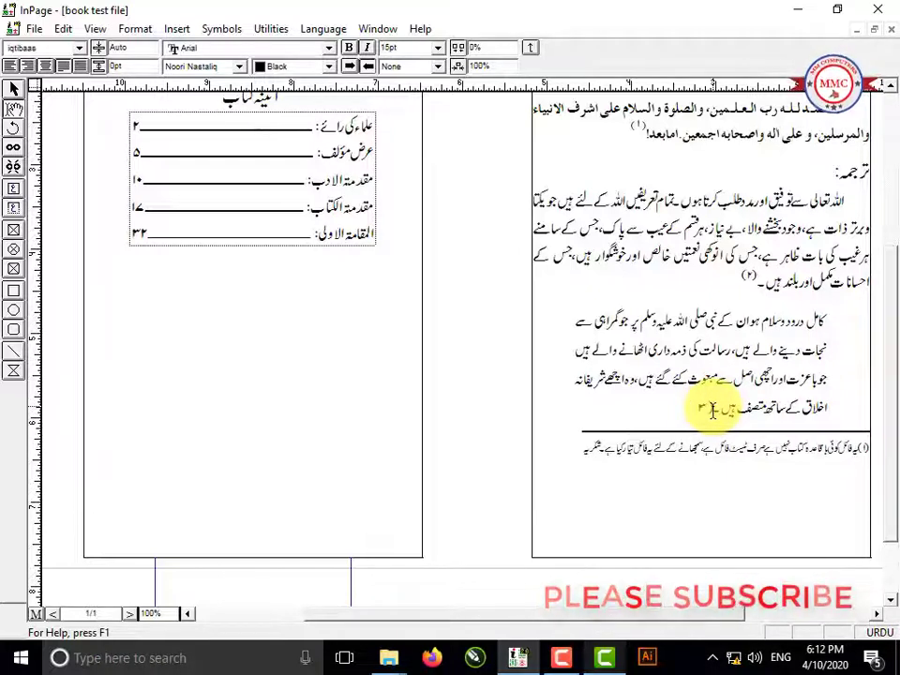
pyautogui.write(')')
# Reduce the (۳) reference after the quotation to 12 pt and raise it as superscript.
pyautogui.hotkey('shift', 'Right')
pyautogui.hotkey('shift', 'Right')
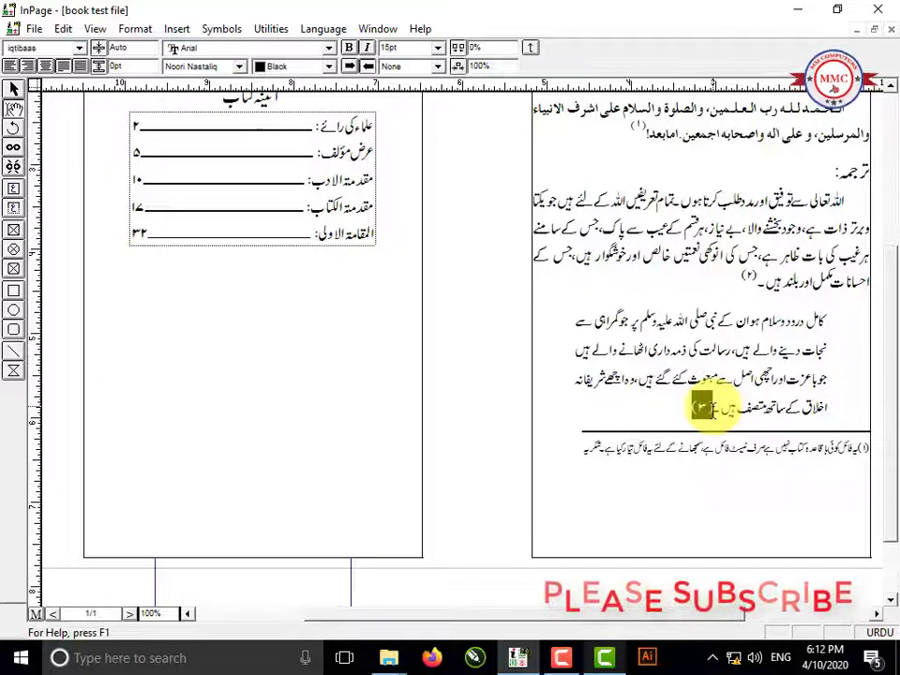
pyautogui.press('F7')
pyautogui.press('F7')
pyautogui.press('F7')
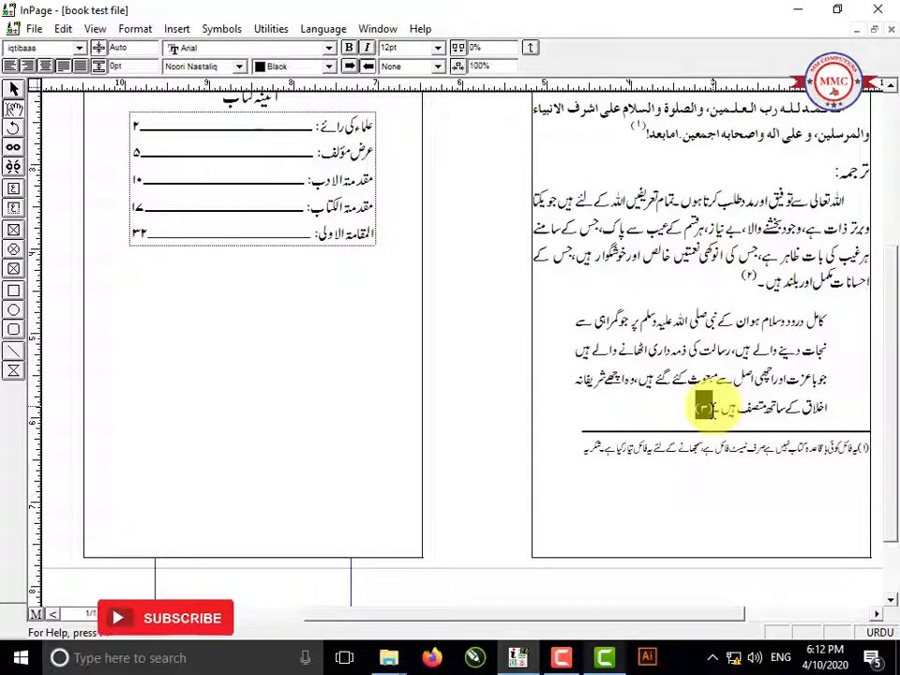
pyautogui.hotkey('ctrl', 'shift', '=')
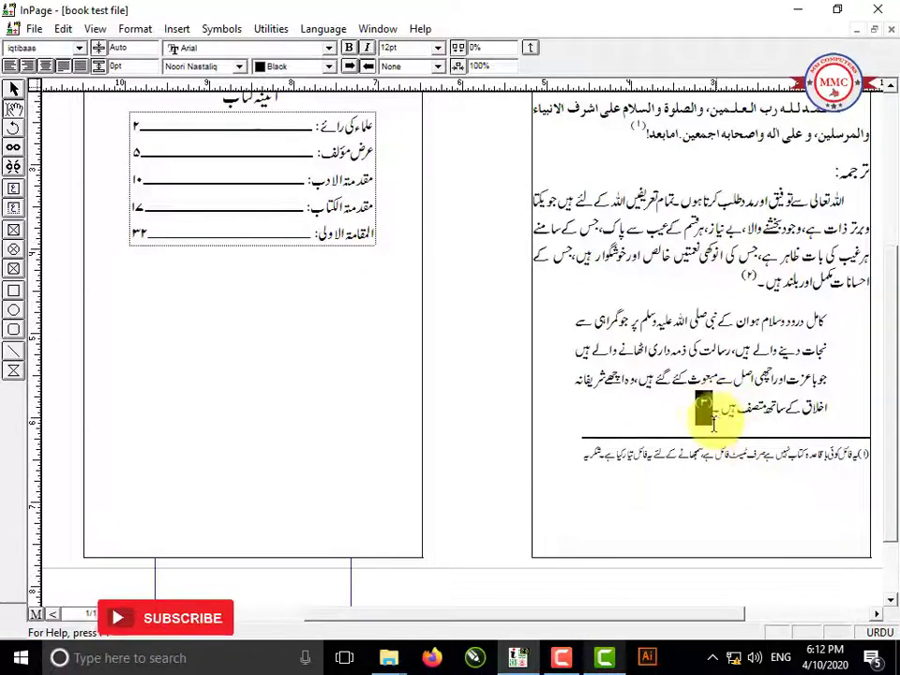
pyautogui.click(687, 414)
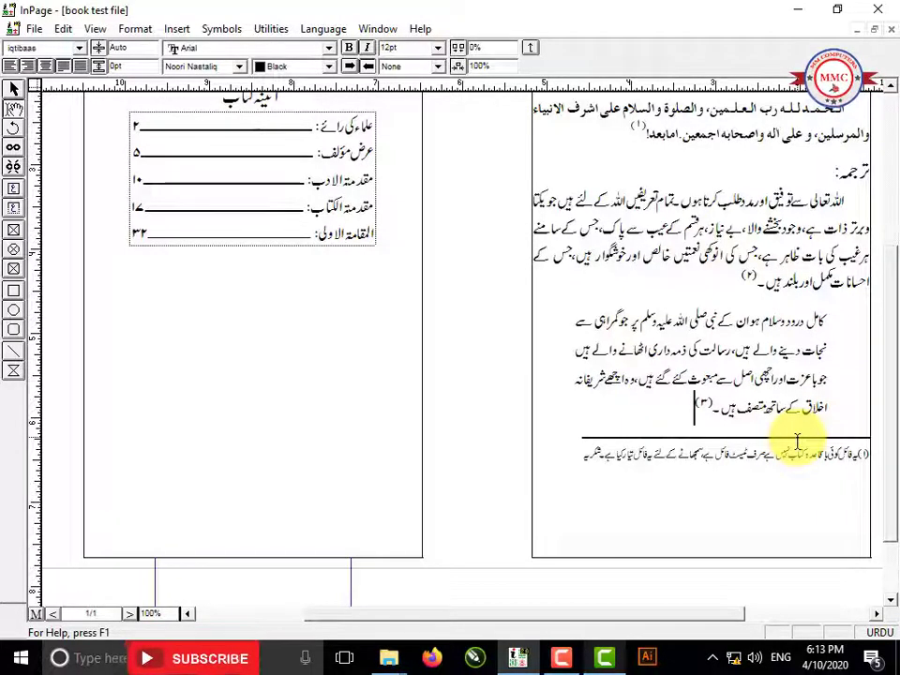
# Add two paragraph breaks in the empty area below the page's existing footnote.
pyautogui.click(843, 544)
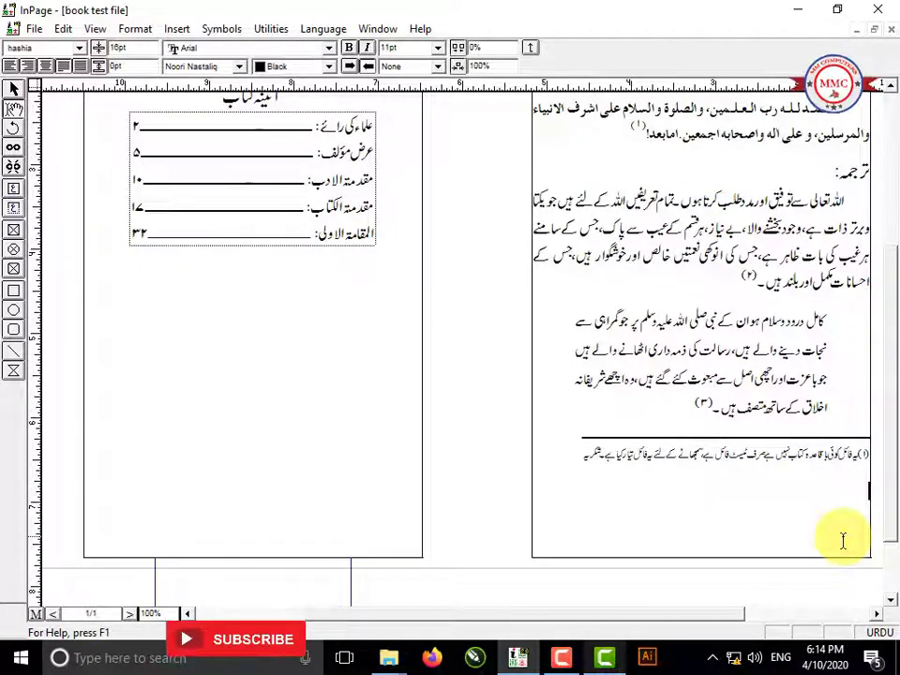
pyautogui.press('Return')
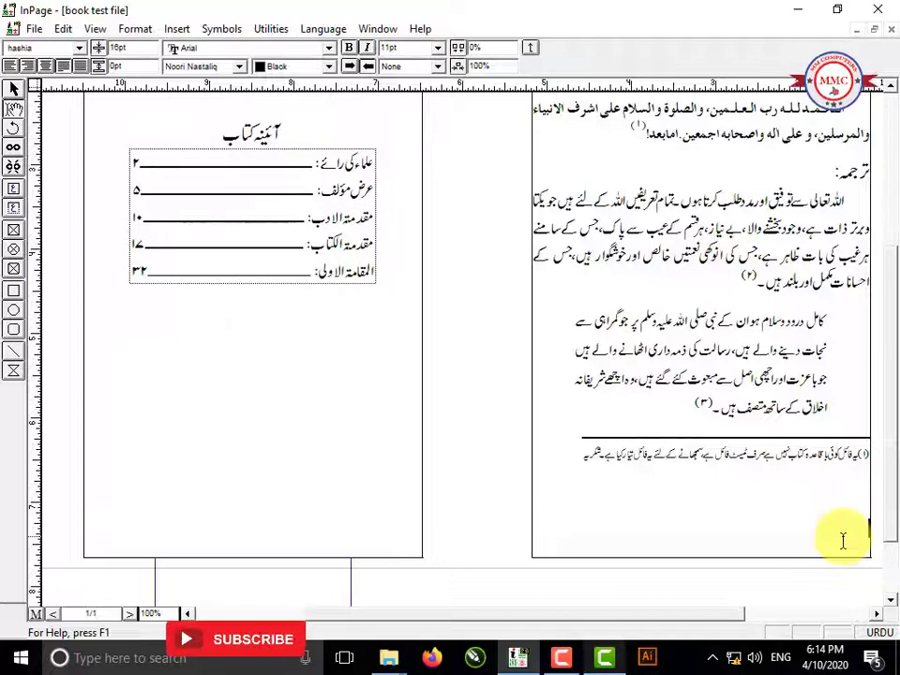
pyautogui.press('Return')
# Apply the line paragraph style to the empty line directly beneath the existing footnote.
pyautogui.scroll(3, 843, 541)
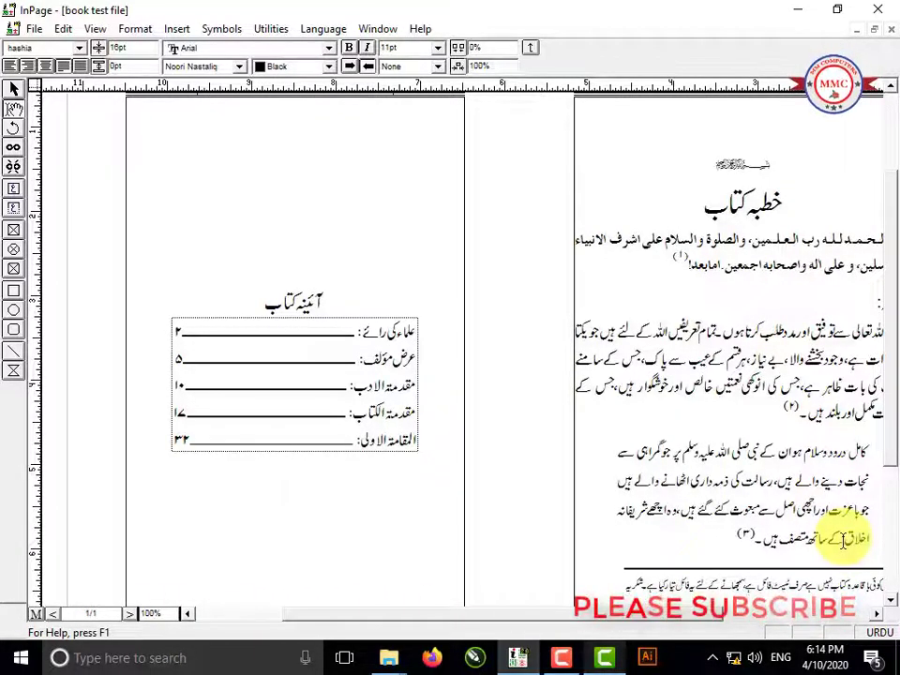
pyautogui.scroll(-3, 843, 541)
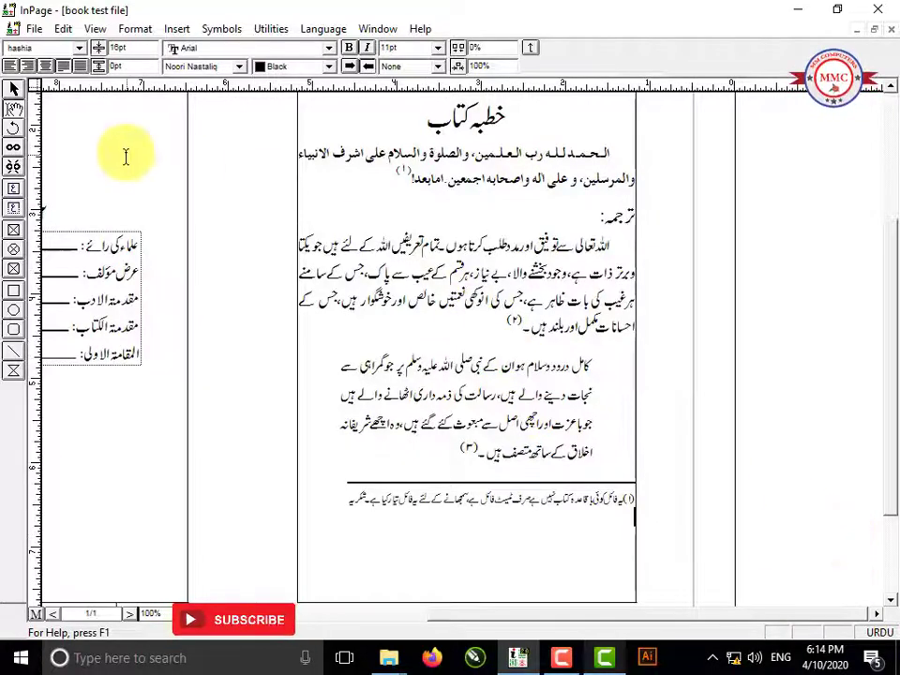
pyautogui.click(81, 48)
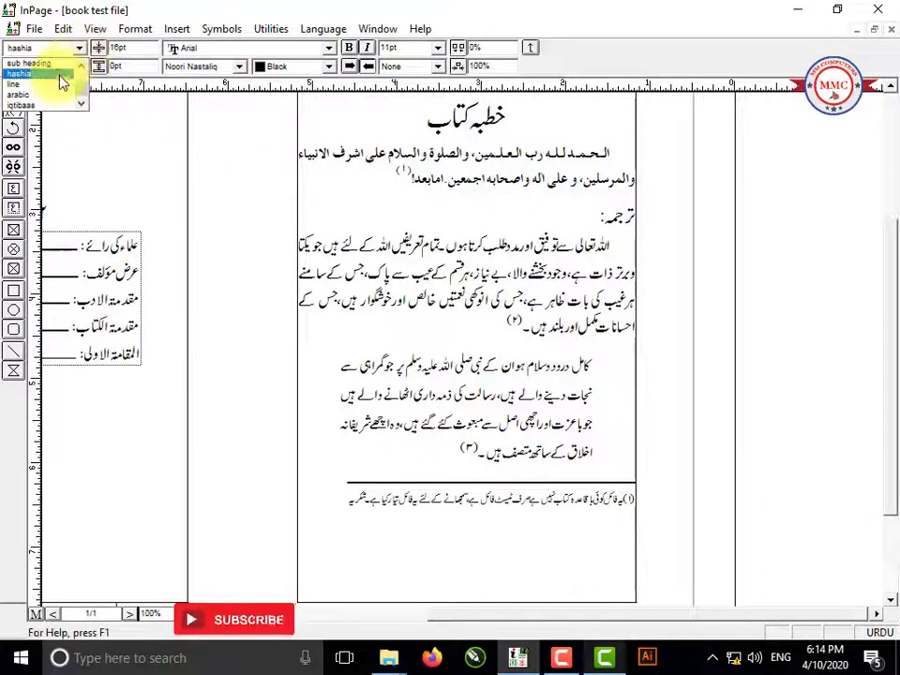
pyautogui.click(47, 71)
pyautogui.click(81, 51)
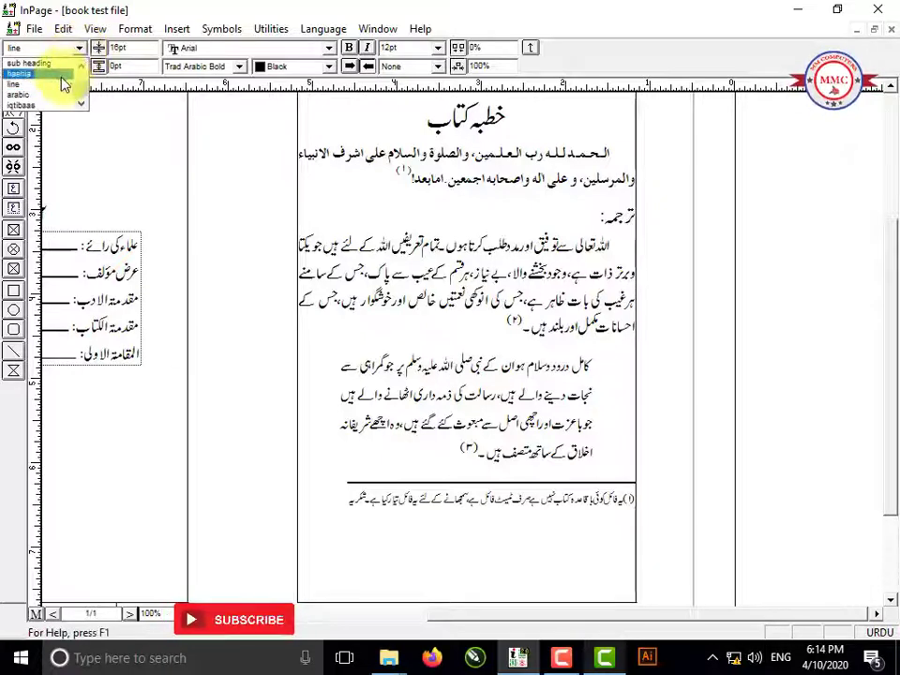
pyautogui.click(64, 82)
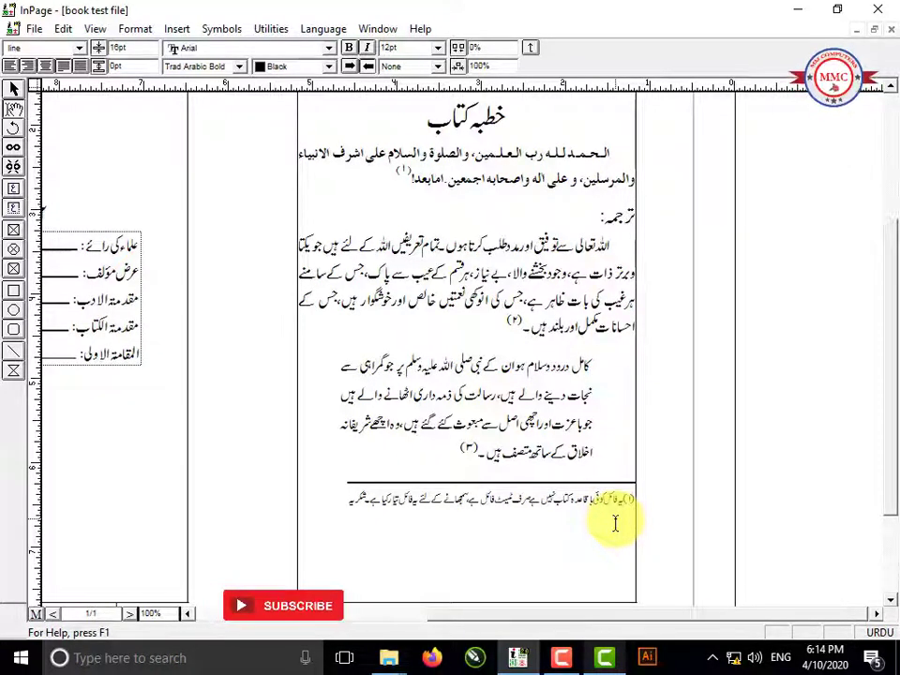
# Examine the key layout of User Defined Keyboard 1 in the keyboard preferences and close them without changes.
pyautogui.click(63, 29)
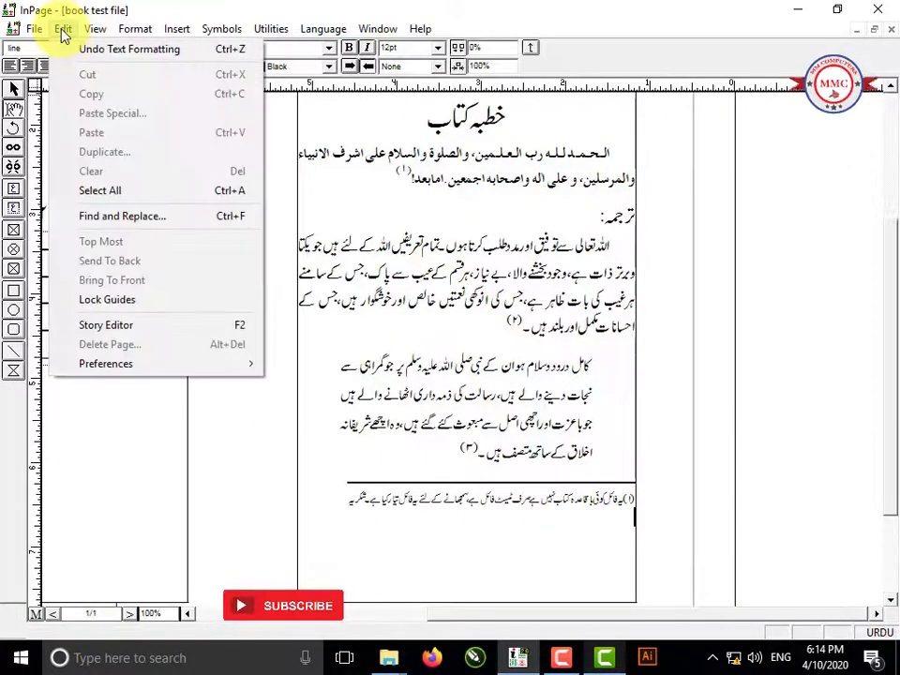
pyautogui.moveTo(145, 364)
pyautogui.click(322, 440)
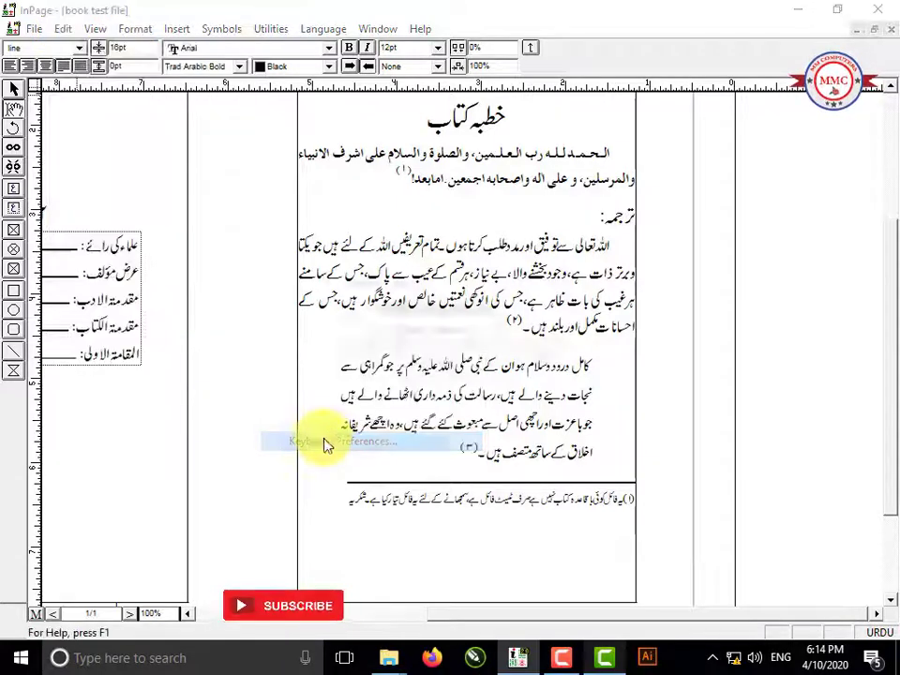
pyautogui.click(407, 331)
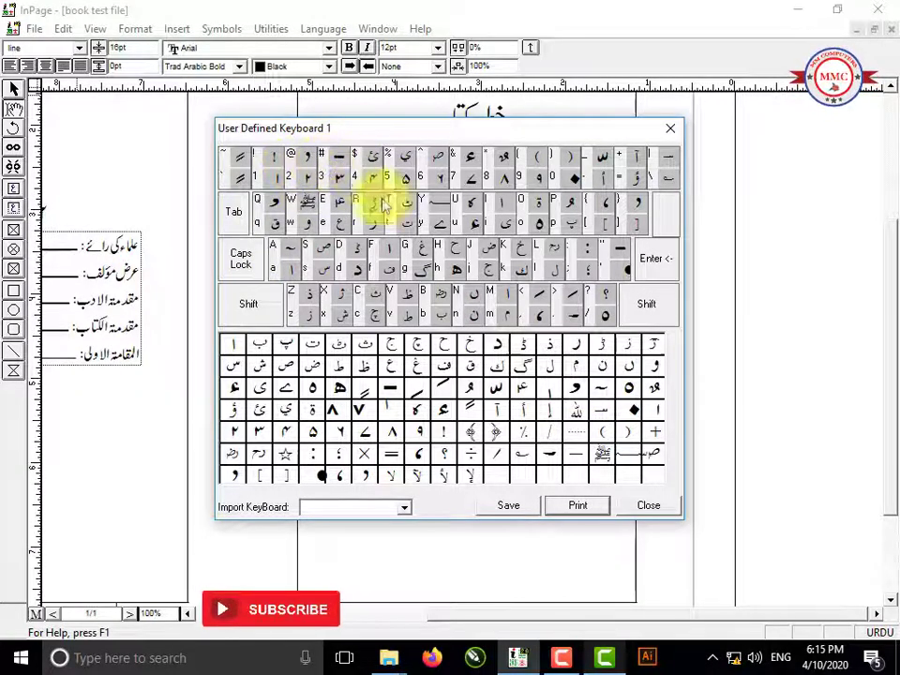
pyautogui.click(647, 507)
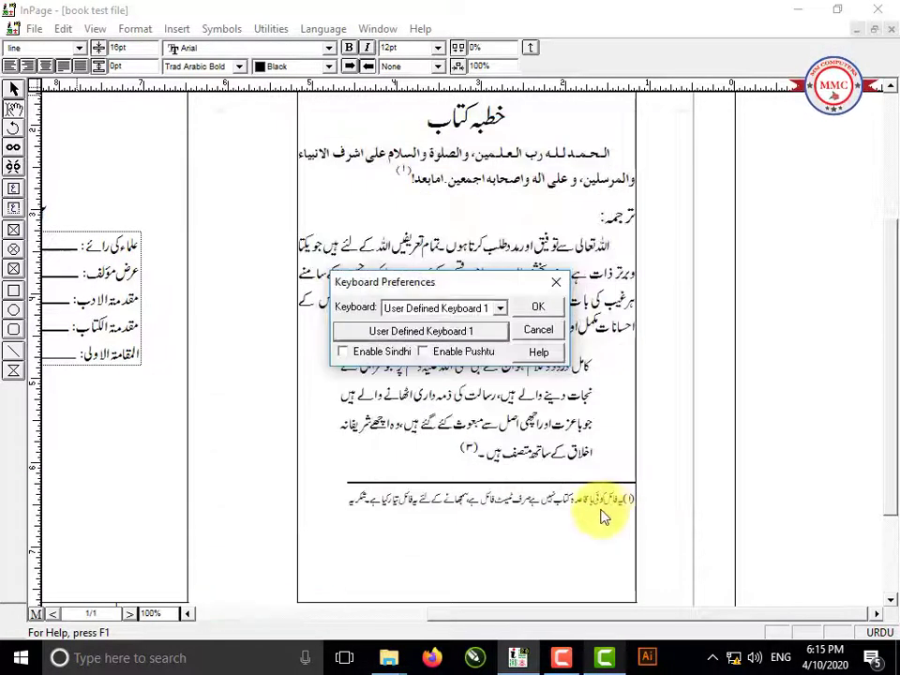
pyautogui.click(530, 333)
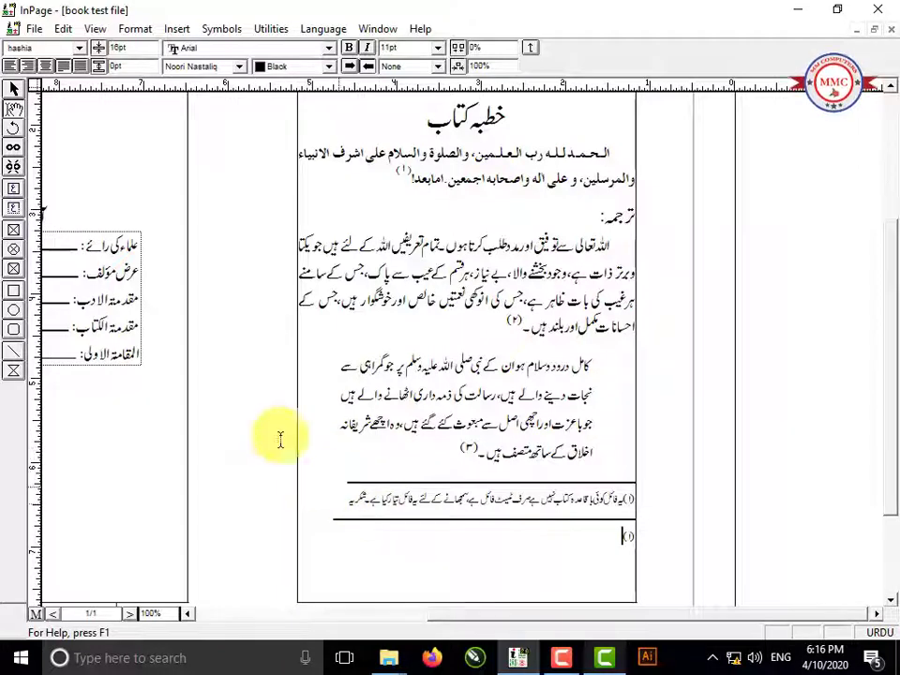
# Apply the hashia paragraph style to the (۱) footnote line below the second separator line.
pyautogui.click(80, 48)
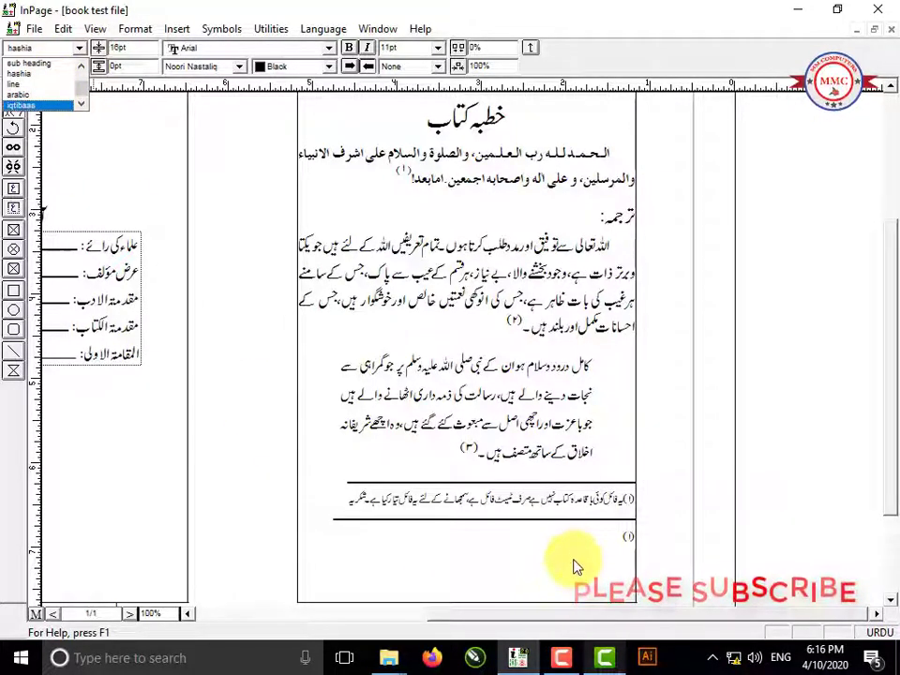
pyautogui.click(498, 525)
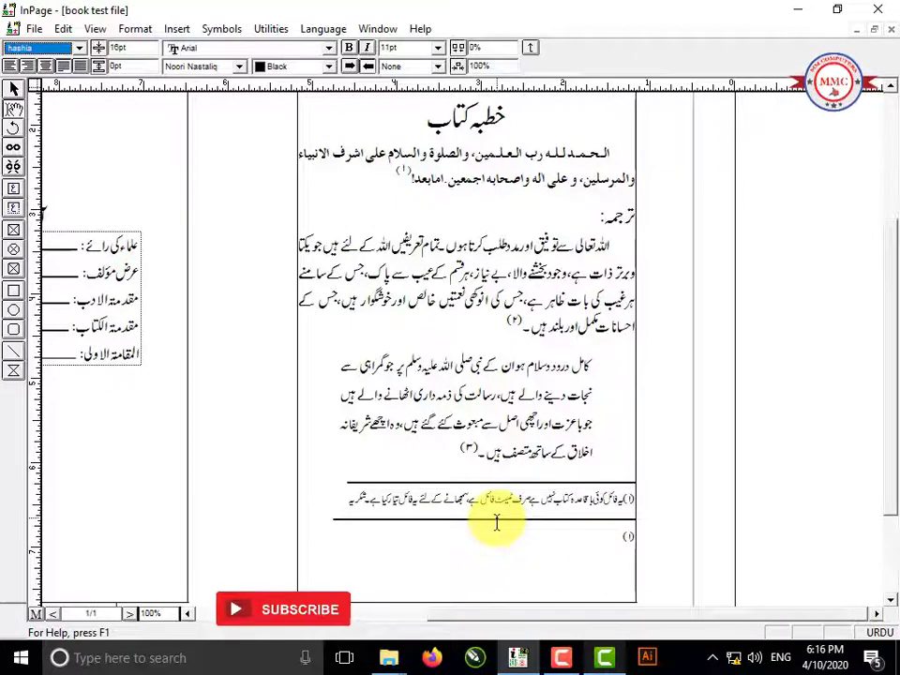
pyautogui.click(498, 522)
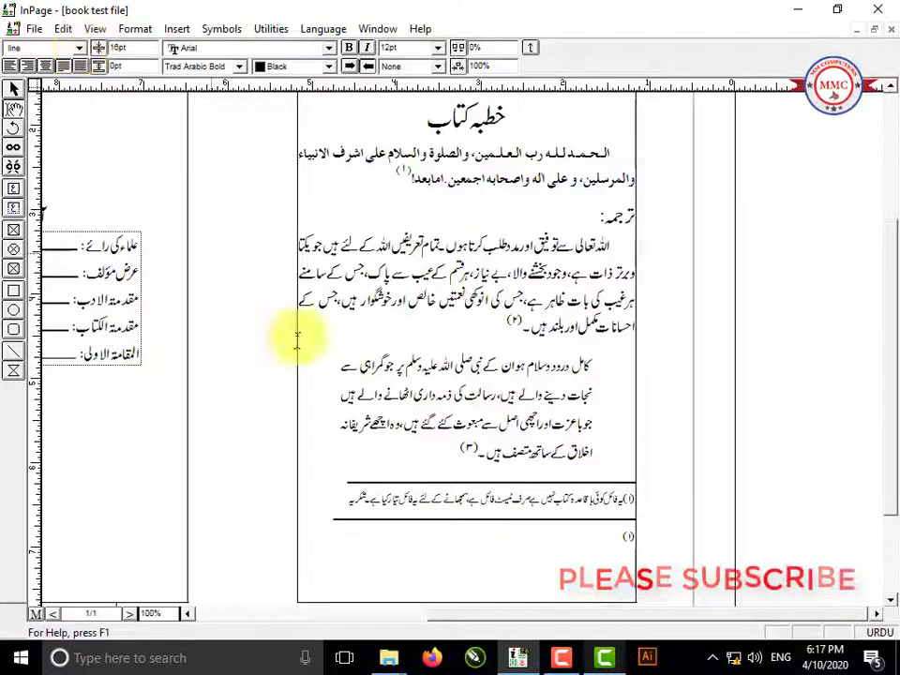
pyautogui.click(618, 534)
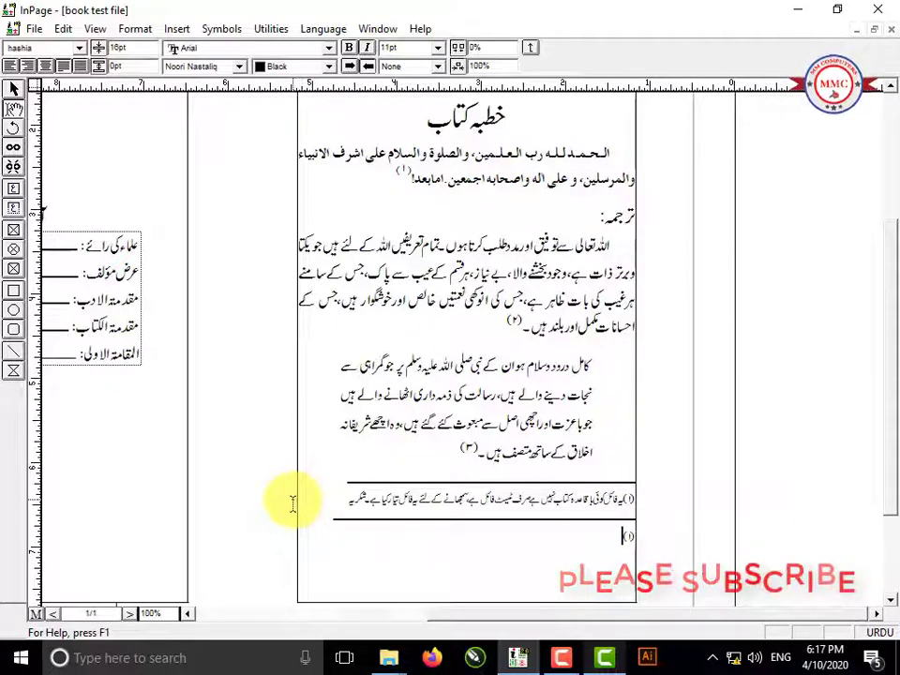
pyautogui.click(80, 48)
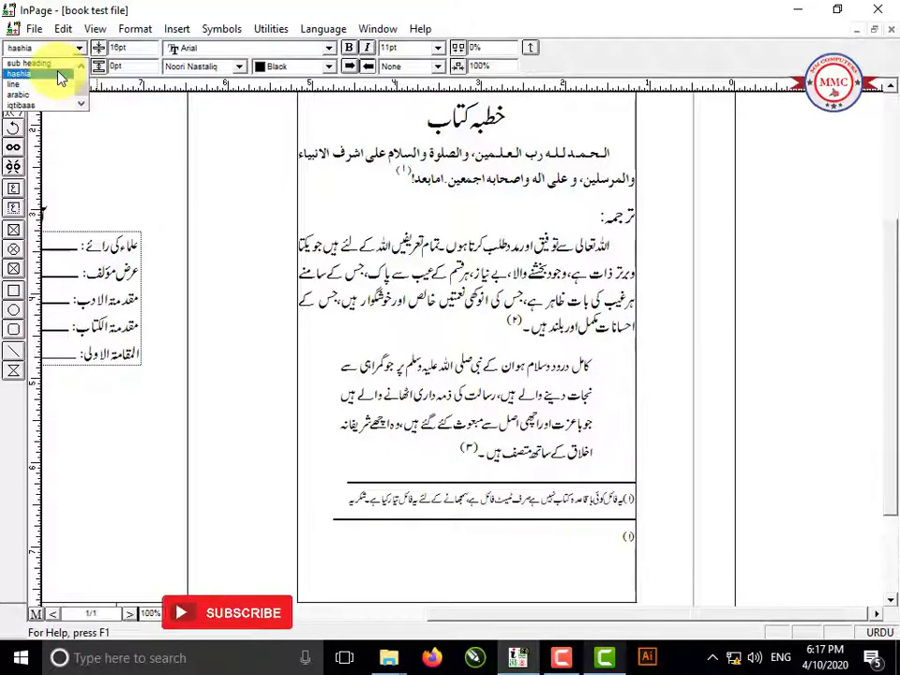
pyautogui.click(59, 75)
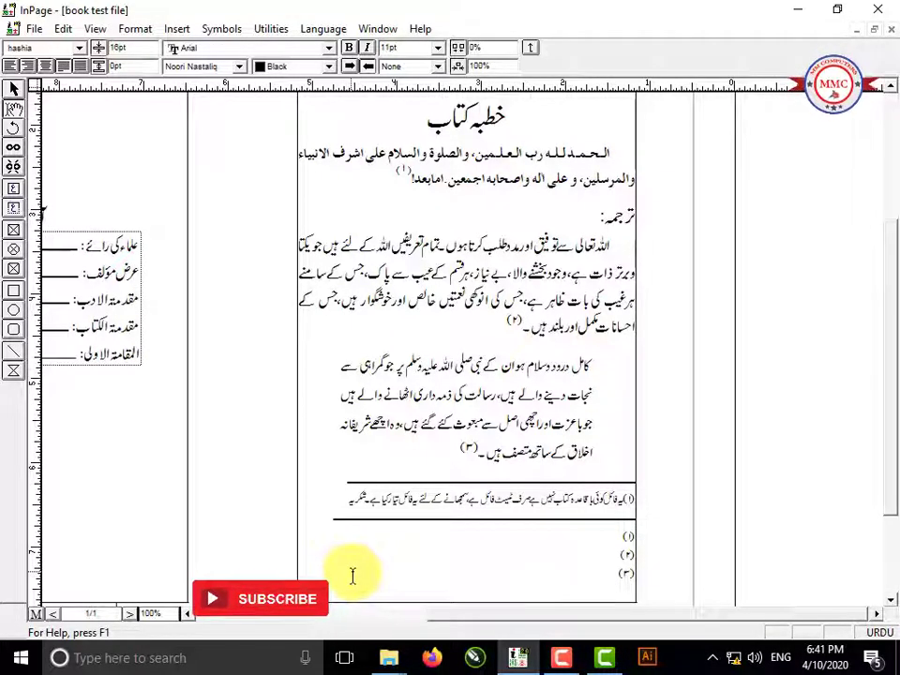
# Insert a single-cell table below the existing contents table on the آئینہ کتاب page.
pyautogui.moveTo(472, 619); pyautogui.dragTo(328, 628)
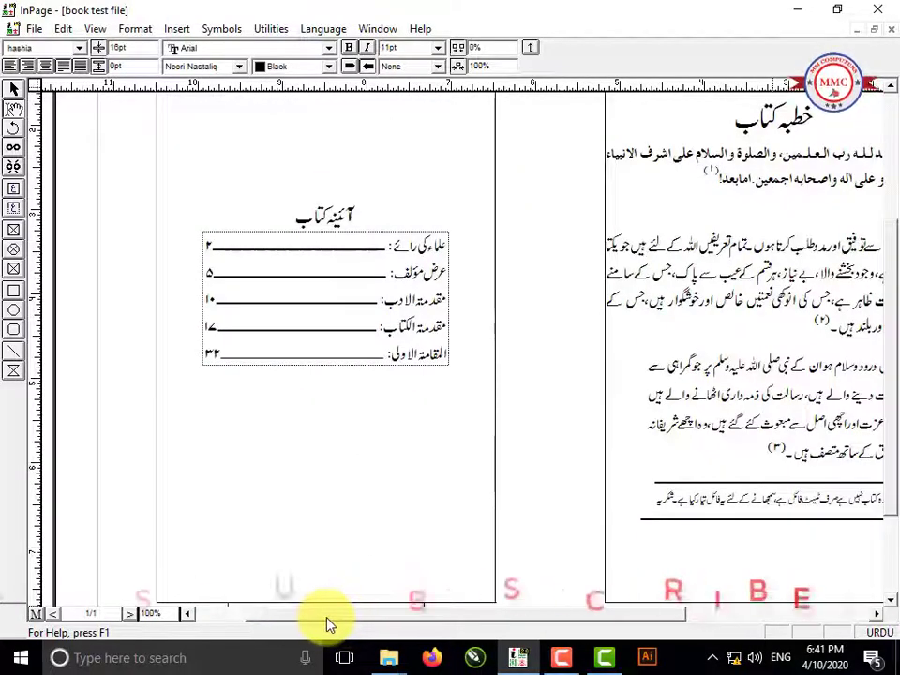
pyautogui.click(333, 329)
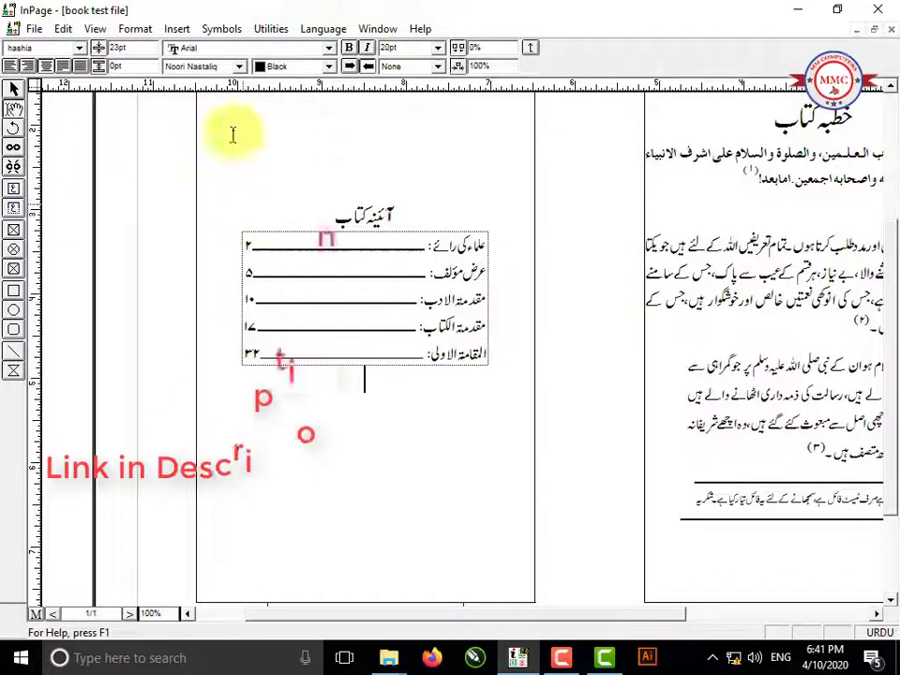
pyautogui.click(180, 29)
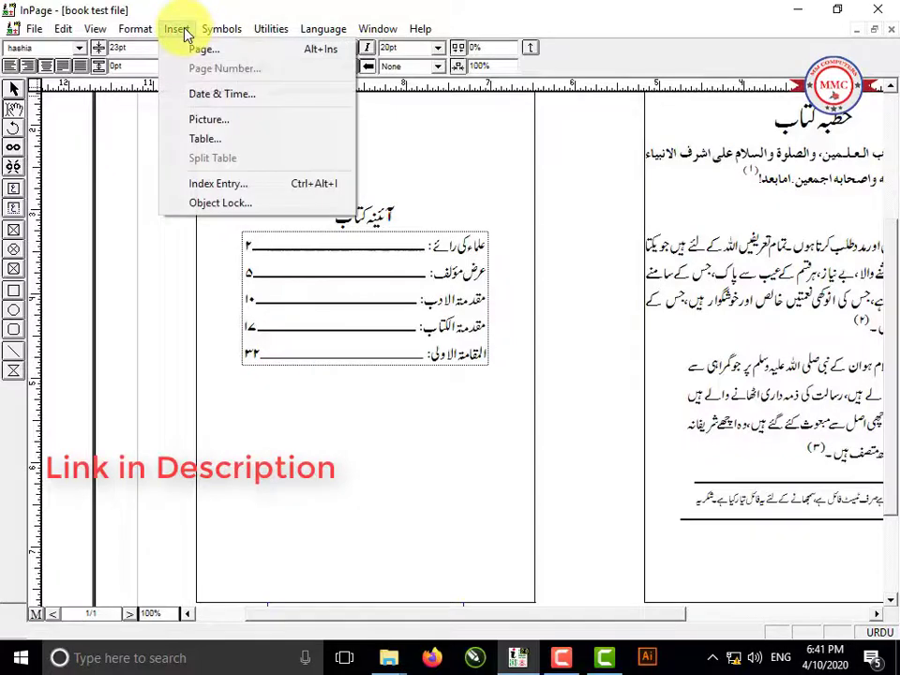
pyautogui.click(206, 139)
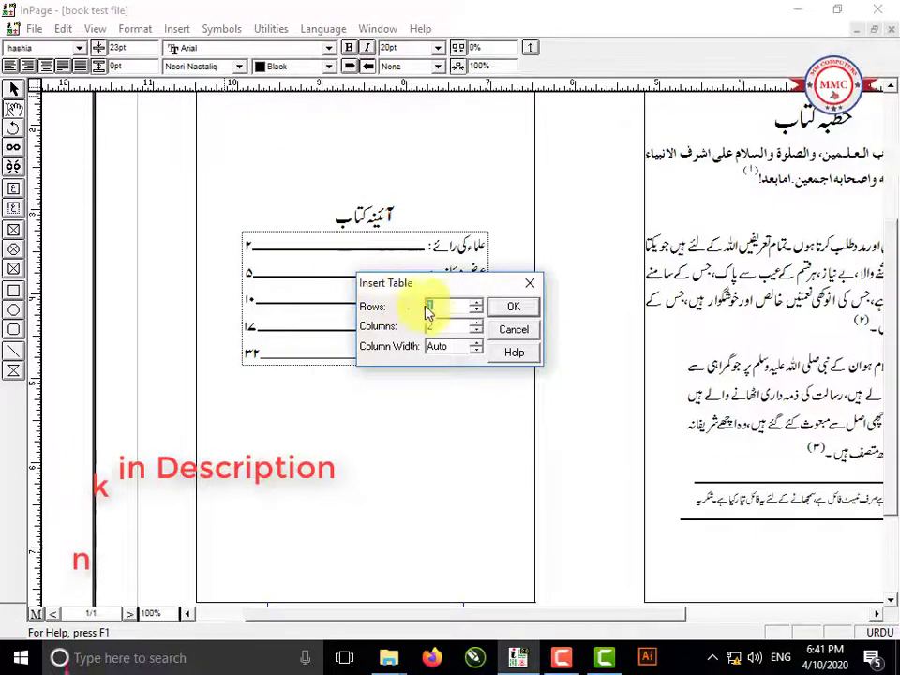
pyautogui.doubleClick(447, 326)
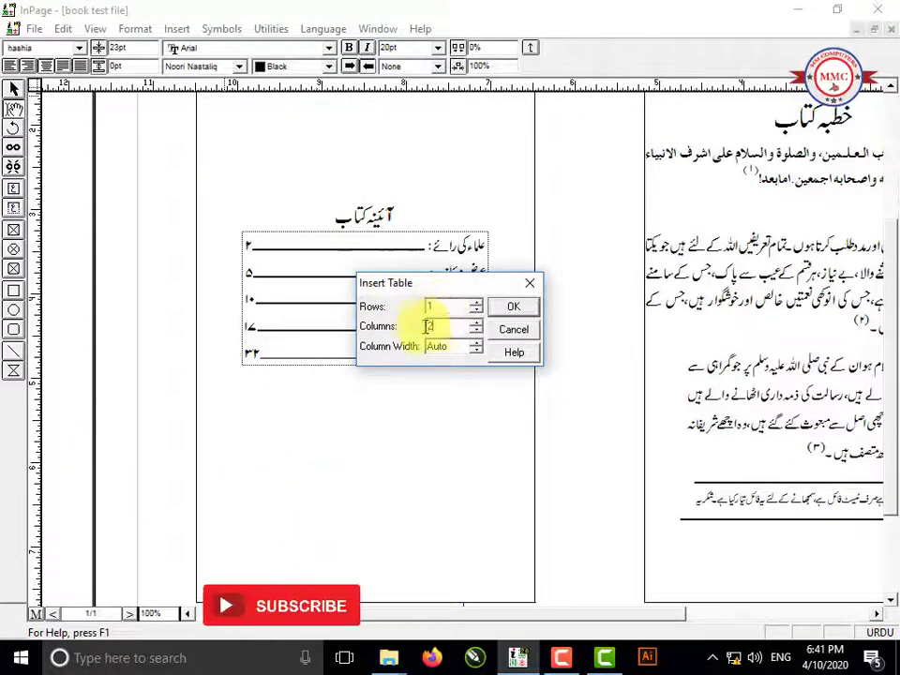
pyautogui.click(513, 307)
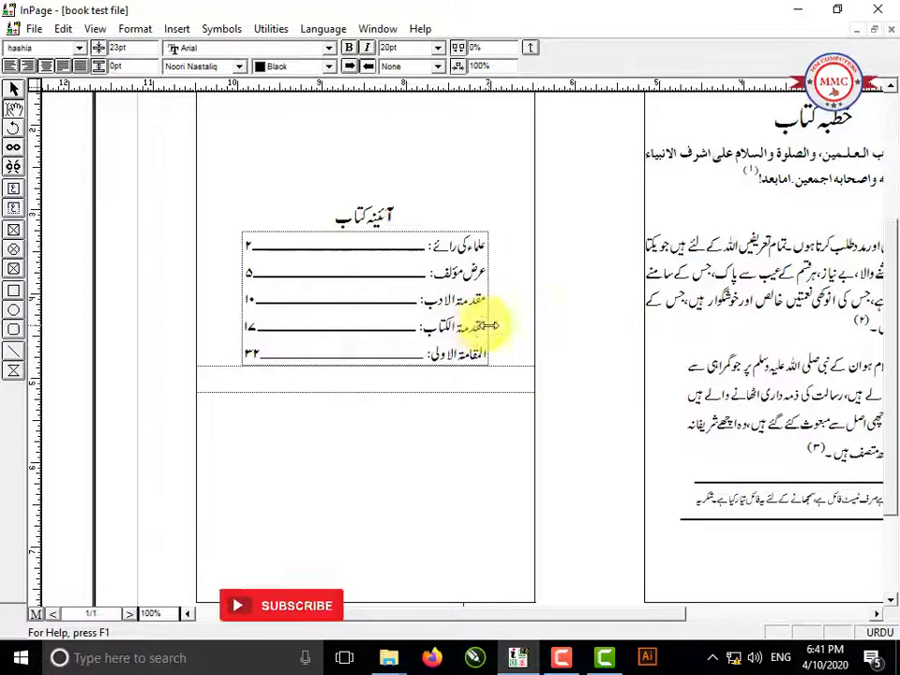
# Narrow the new table to about 2.87 inches from its right edge and open its table format settings.
pyautogui.moveTo(515, 380); pyautogui.dragTo(439, 403)
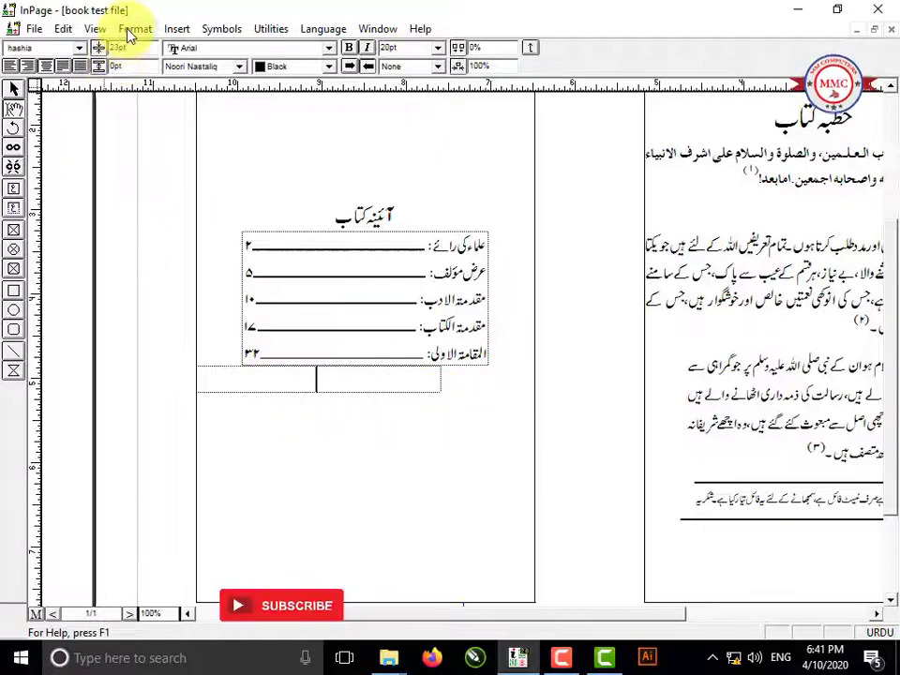
pyautogui.click(129, 31)
pyautogui.click(151, 191)
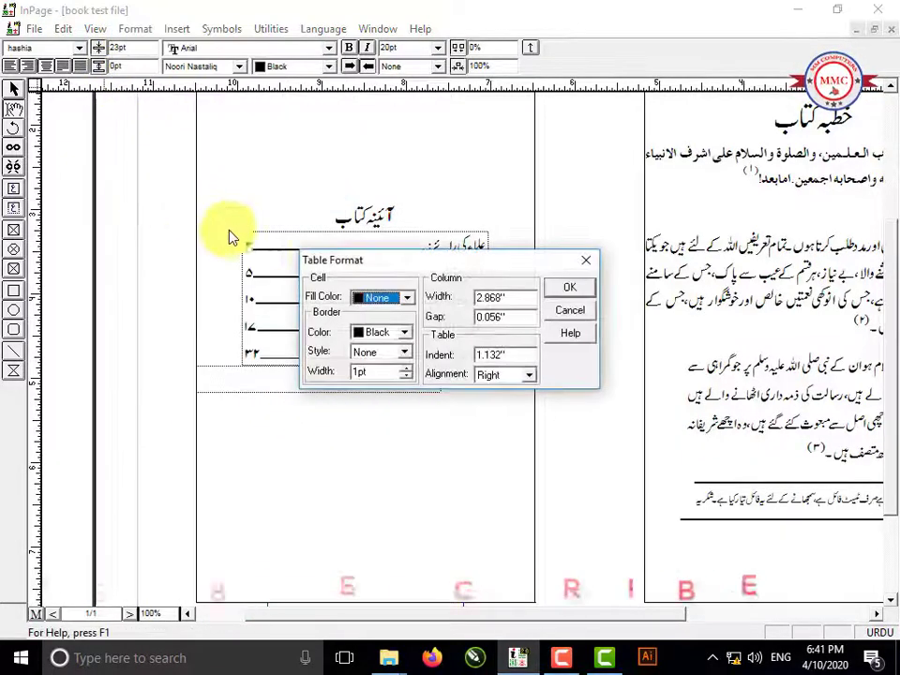
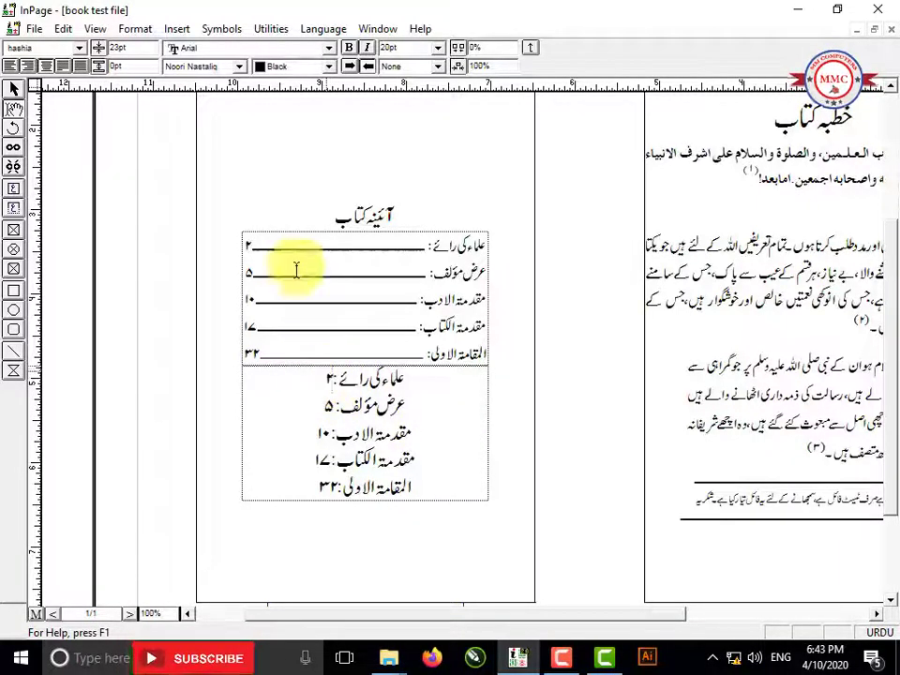
# Set the Urdu font to Trad Arabic Bold at the insertion point in the lower contents table.
pyautogui.click(240, 70)
pyautogui.click(240, 70)
pyautogui.click(240, 70)
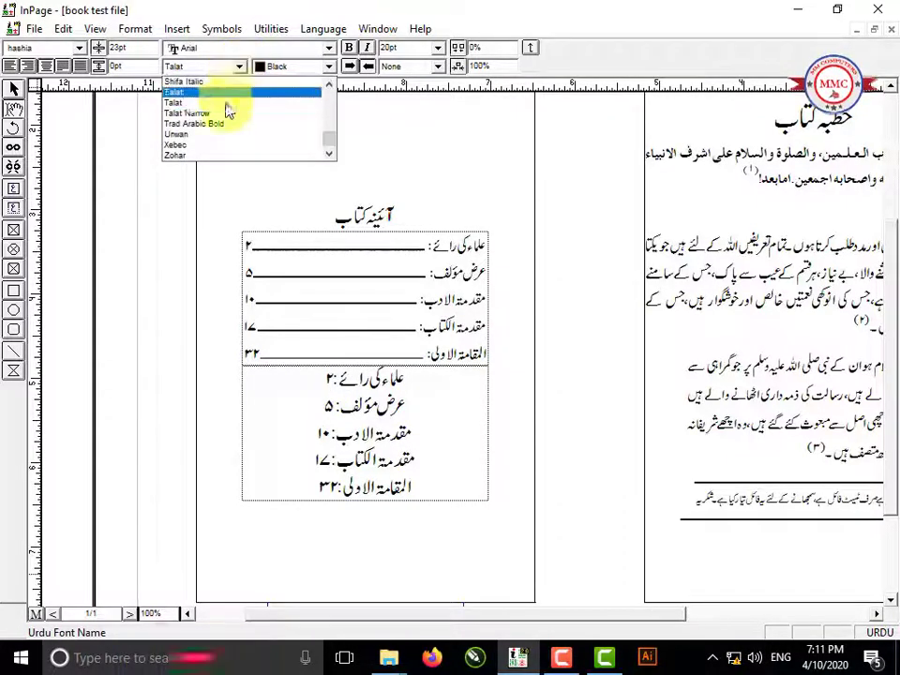
pyautogui.click(225, 124)
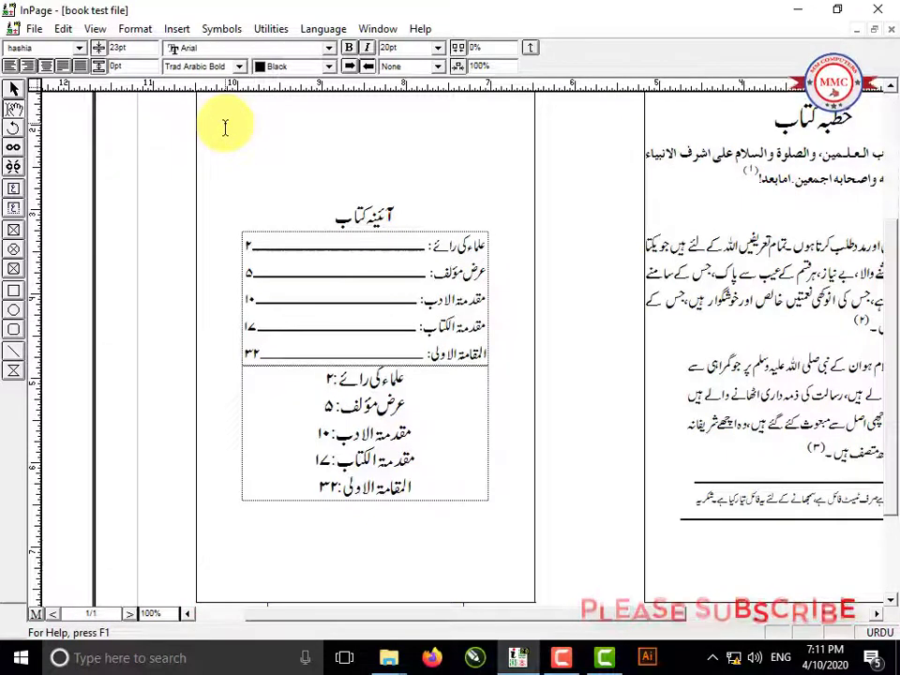
# Fill the gap between علماء کی رائے and its page number ۲ in the lower contents table with an underscore leader line.
pyautogui.write('___')
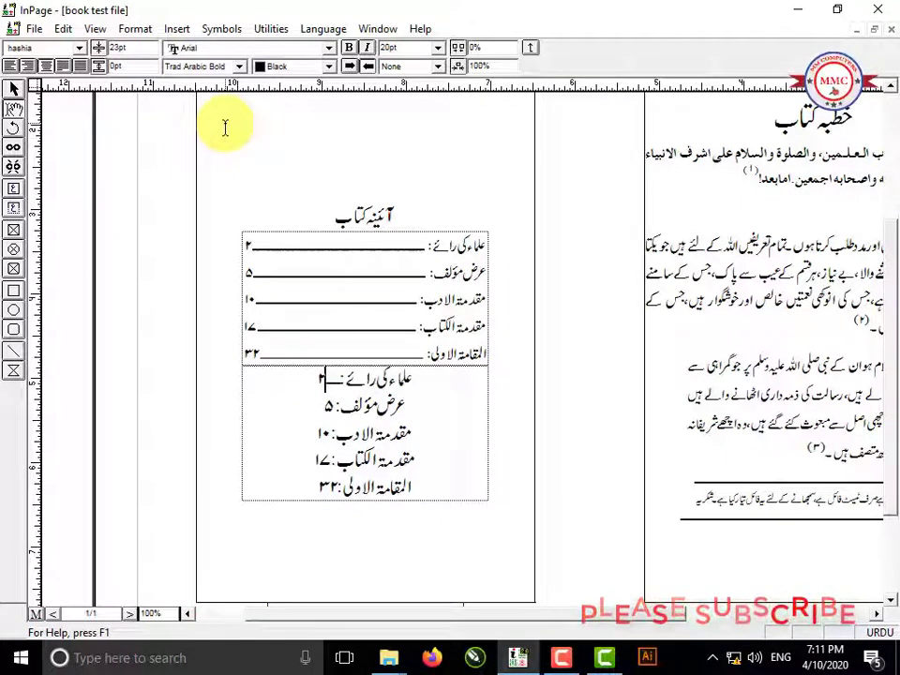
pyautogui.write('__________')
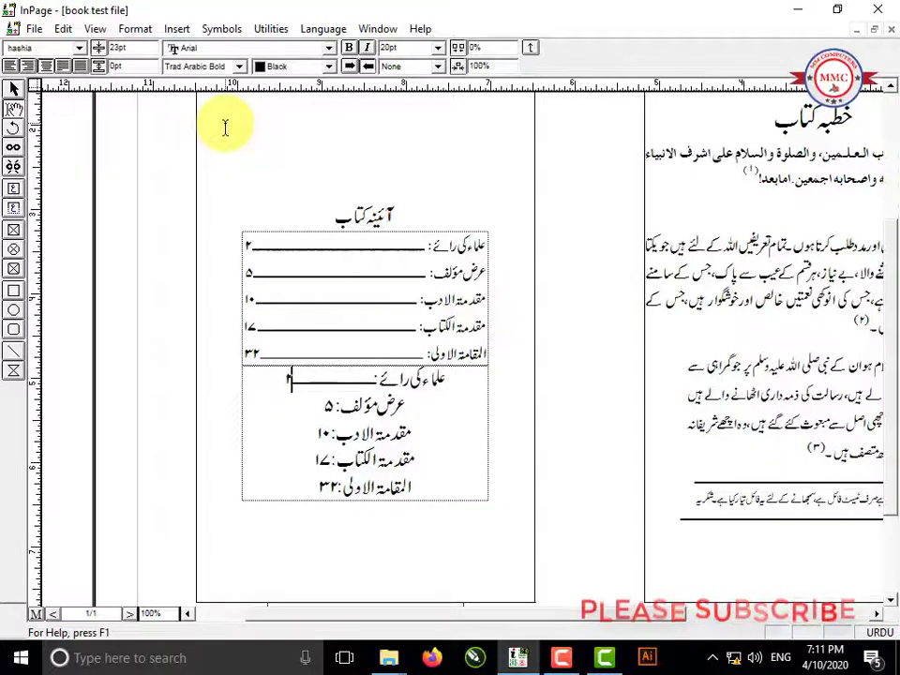
pyautogui.write('____')
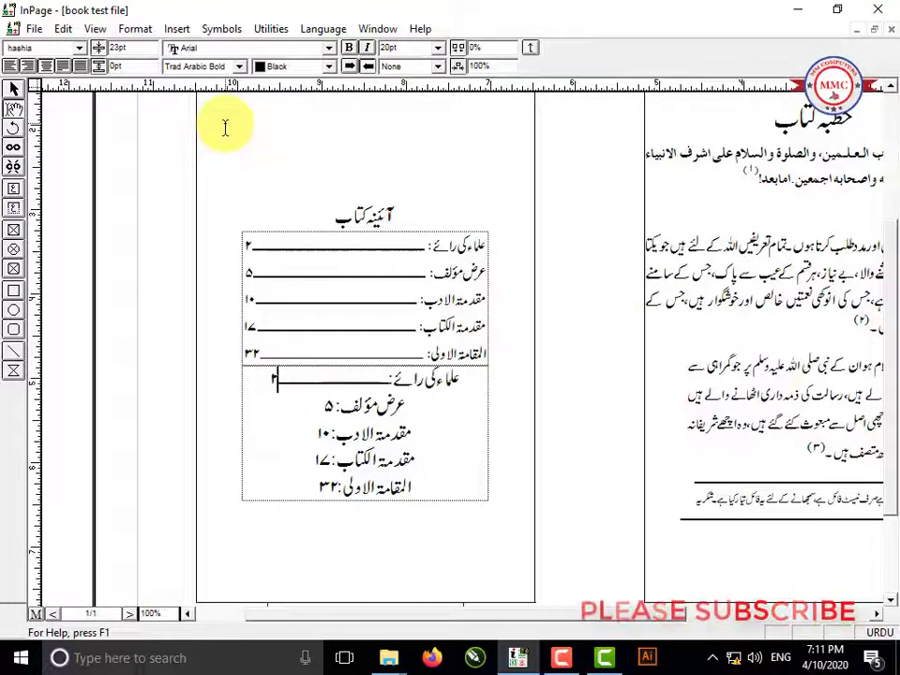
pyautogui.write('__________')
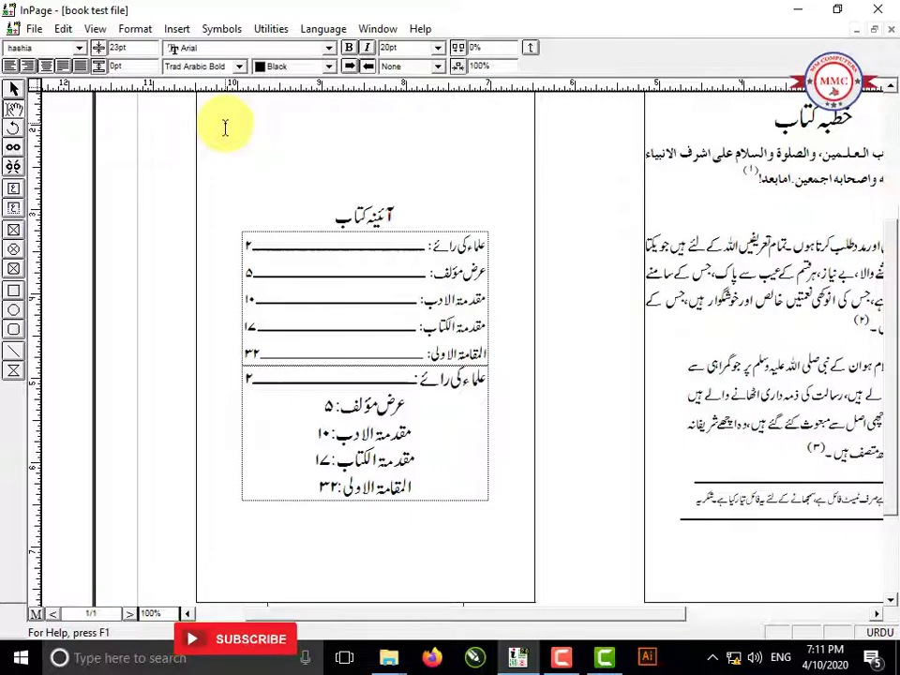
# Add a Trad Arabic Bold underscore leader line between عرض مؤلف and ۵ in the lower table, keeping the entry on one line.
pyautogui.click(335, 405)
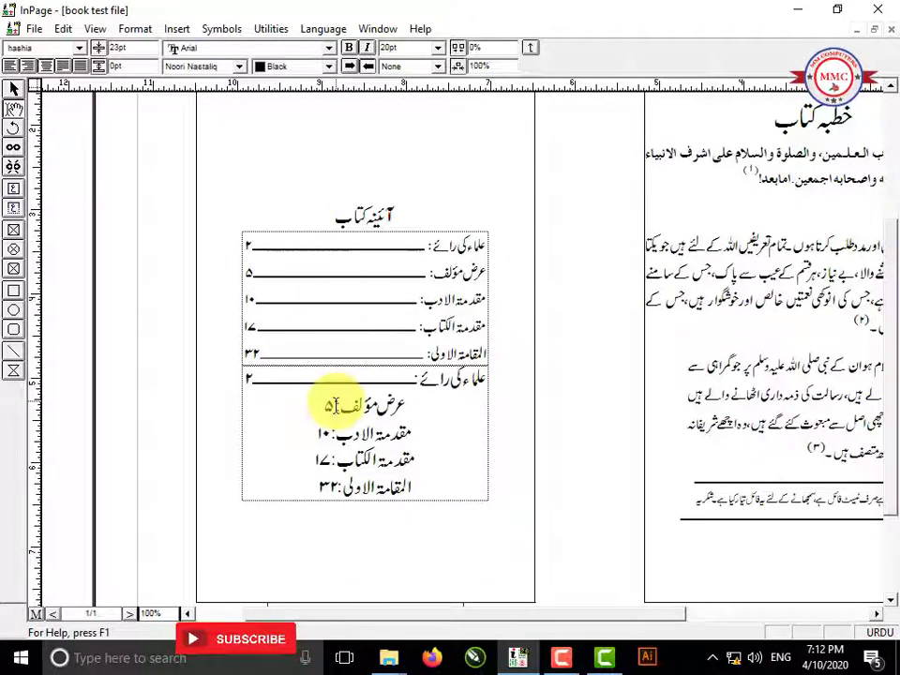
pyautogui.click(242, 68)
pyautogui.press('t')
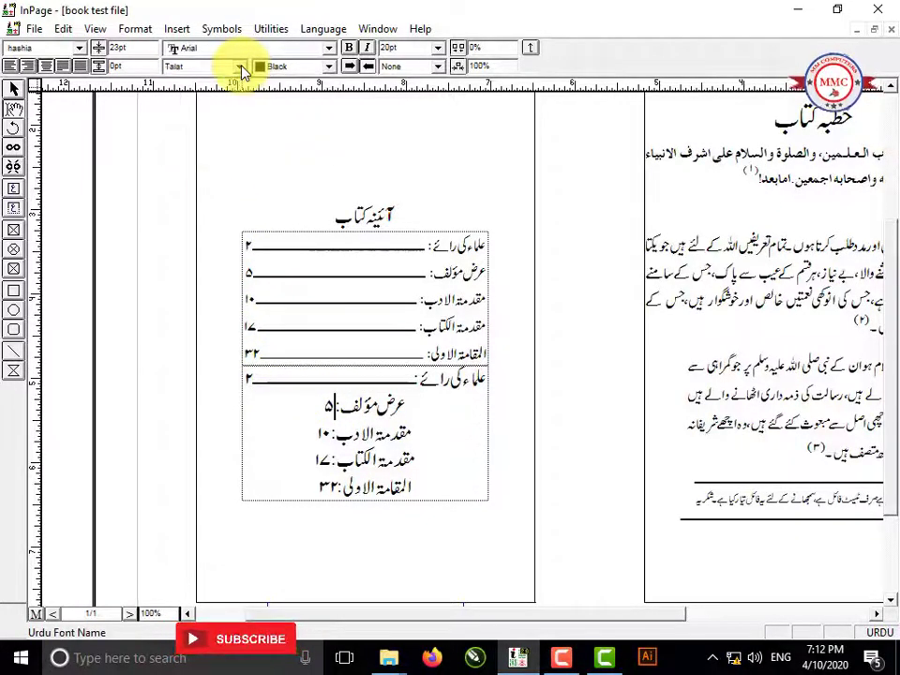
pyautogui.click(242, 68)
pyautogui.click(222, 120)
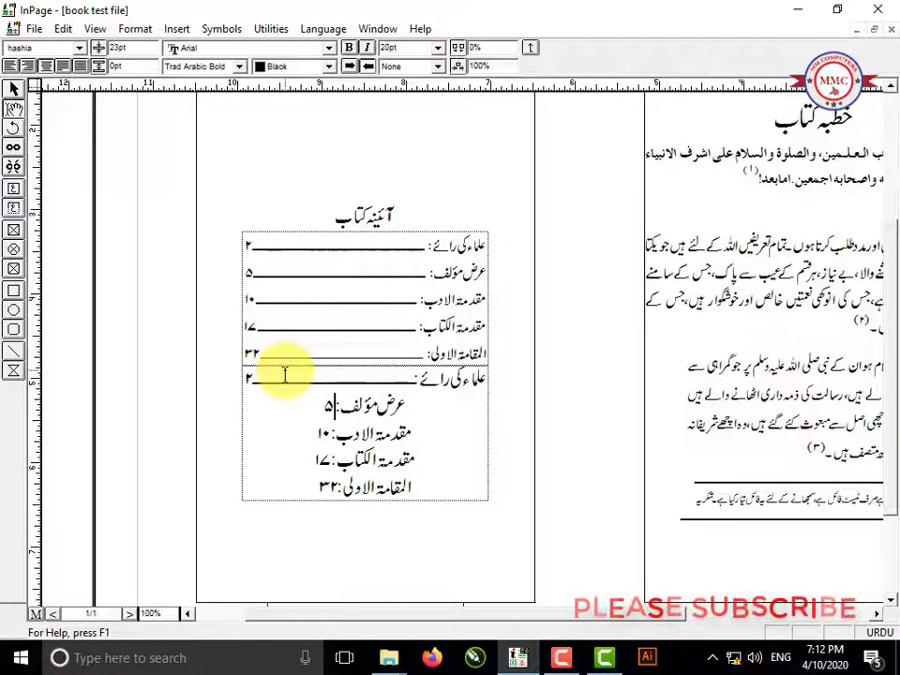
pyautogui.write('_________')
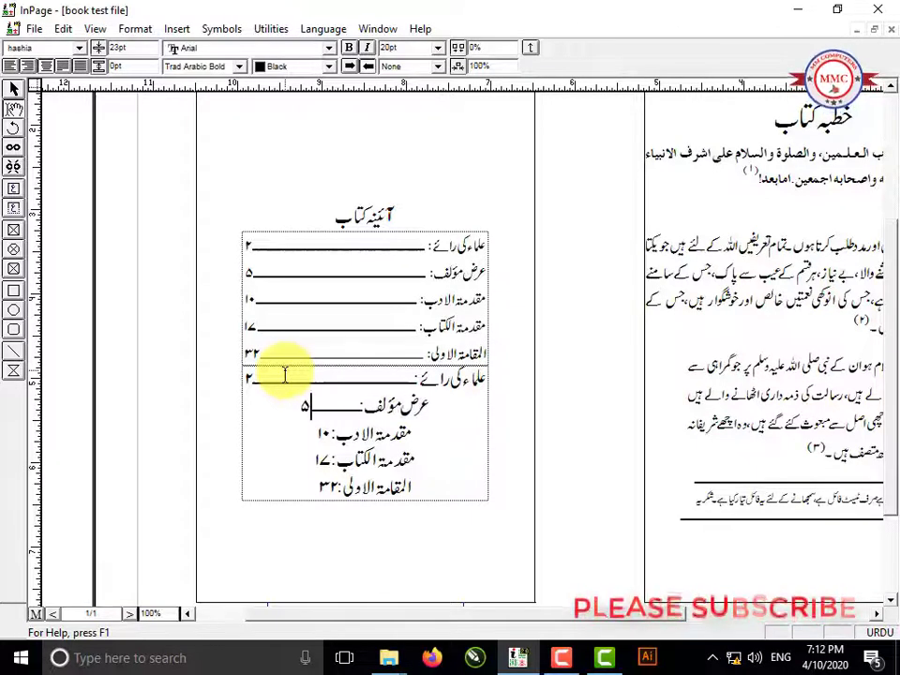
pyautogui.write('___________')
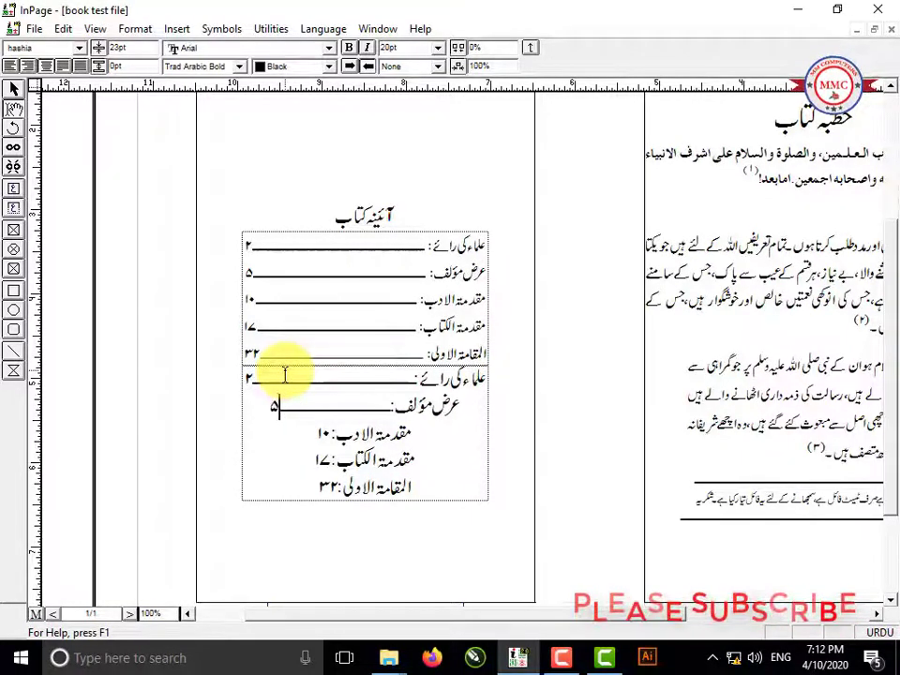
pyautogui.write('______')
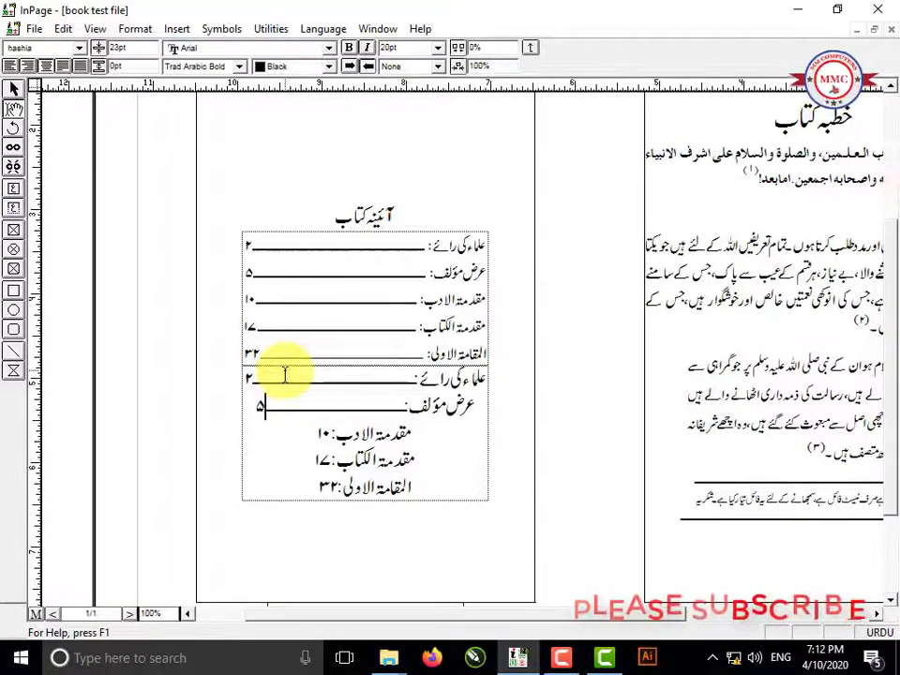
pyautogui.write('______')
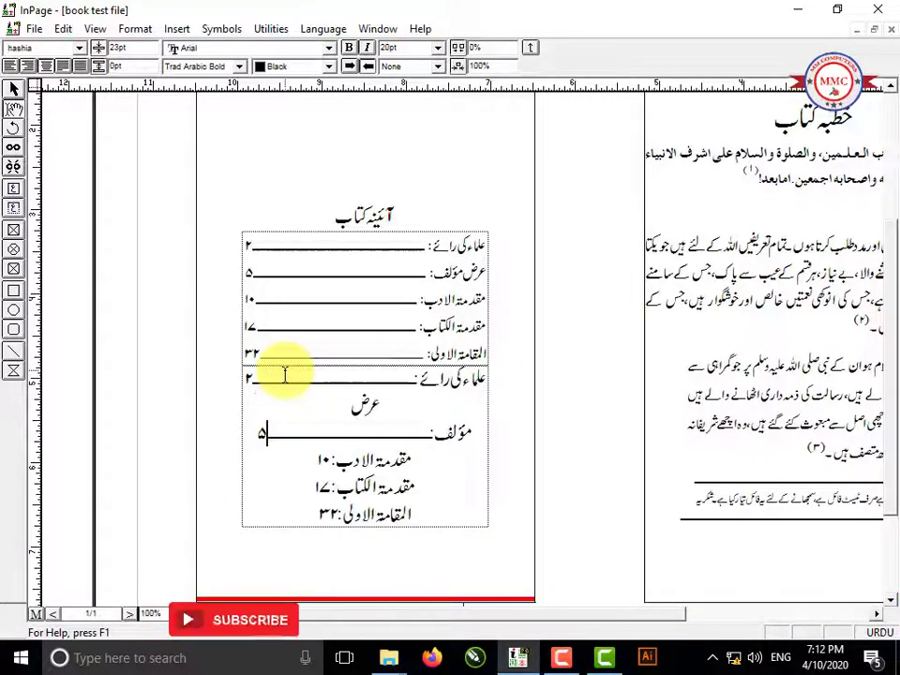
pyautogui.press('BackSpace')
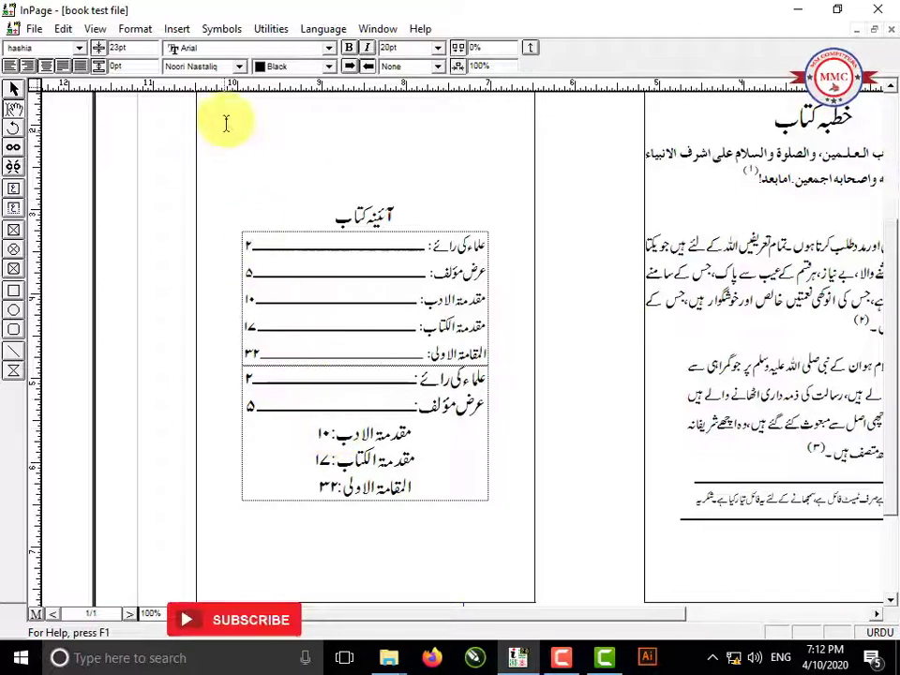
# Add a Trad Arabic Bold underscore leader line between مقدمۃ الادب and ۱۰ in the lower contents table.
pyautogui.click(239, 66)
pyautogui.click(239, 67)
pyautogui.click(240, 67)
pyautogui.press('t')
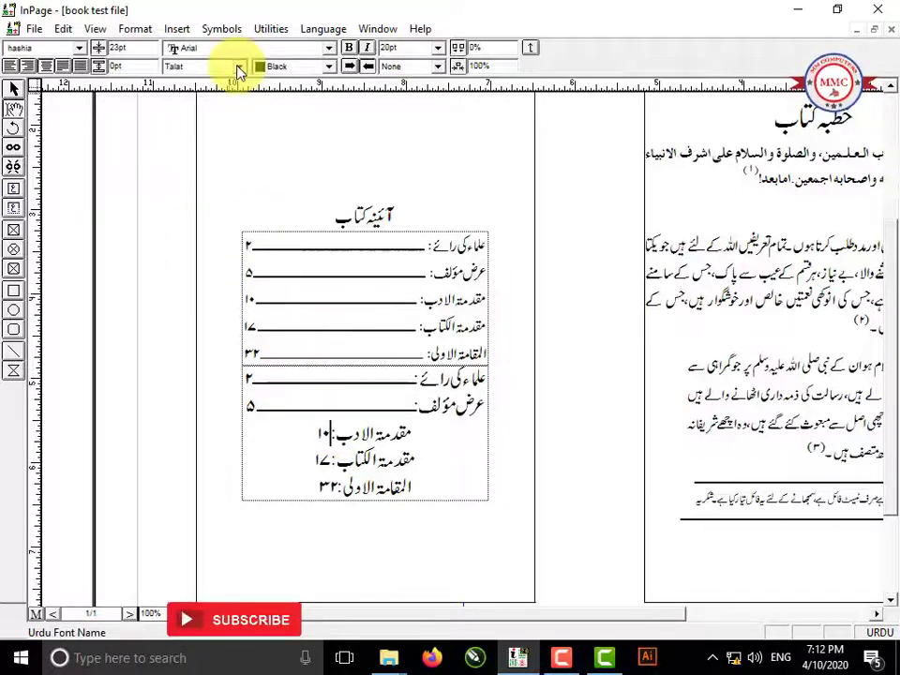
pyautogui.click(239, 66)
pyautogui.click(231, 126)
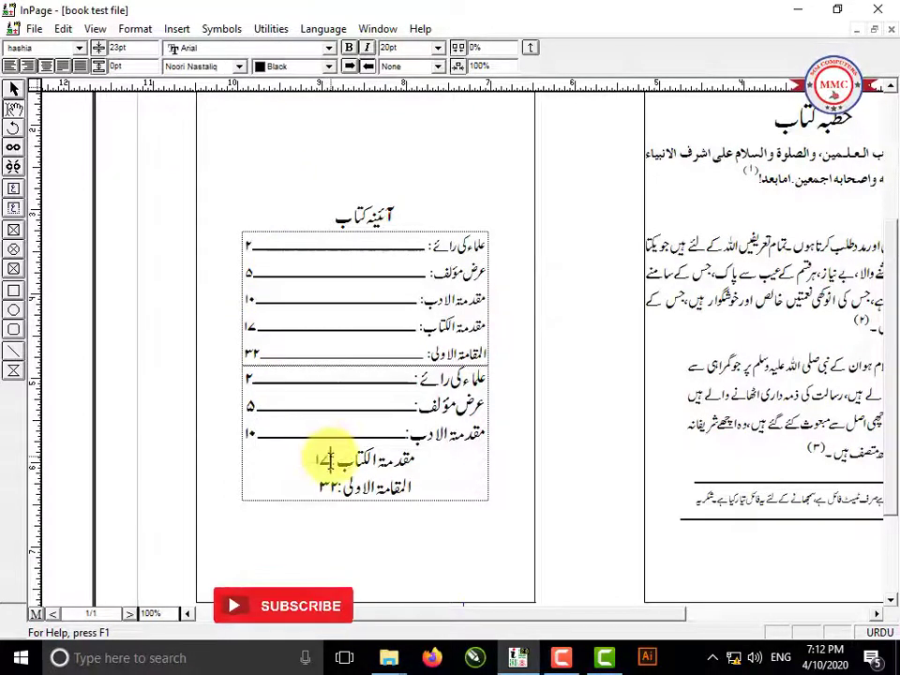
# Add a Trad Arabic Bold underscore leader line between مقدمۃ الکتاب and ۱۷ in the lower table, trimmed to fit one line.
pyautogui.click(240, 66)
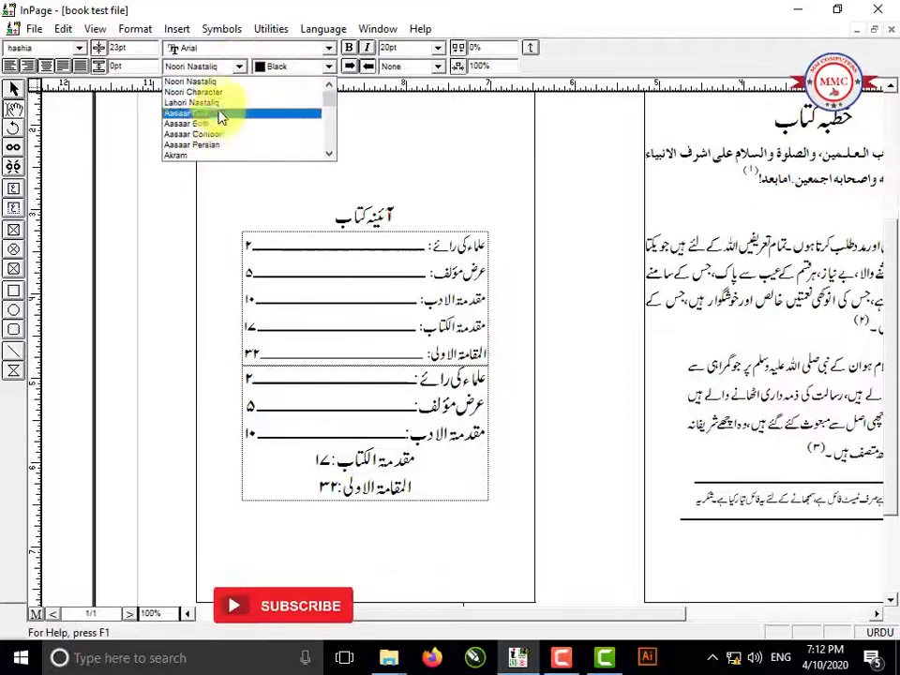
pyautogui.scroll(-10, 221, 108)
pyautogui.click(217, 102)
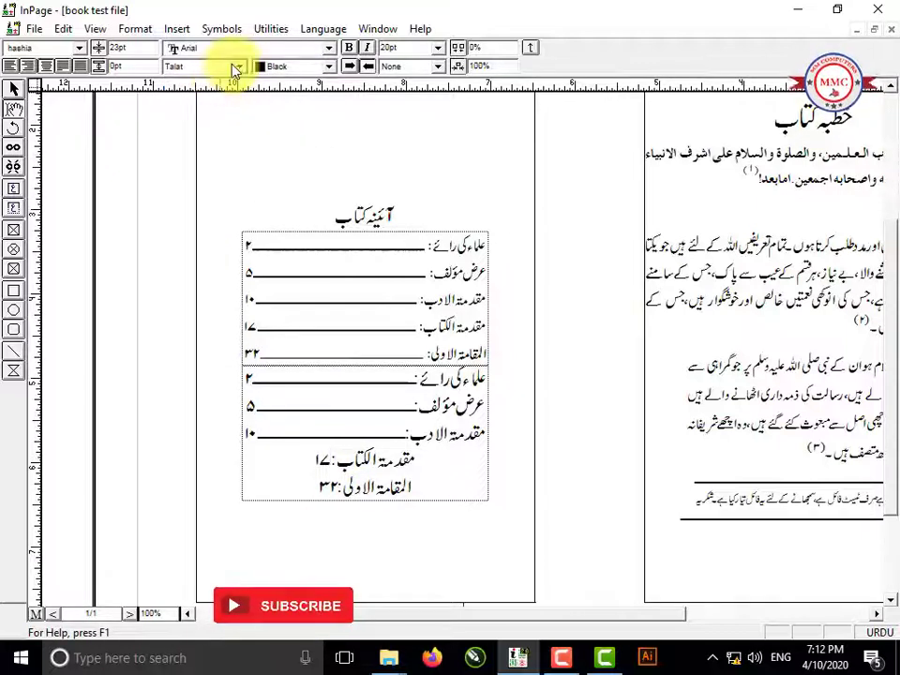
pyautogui.click(238, 68)
pyautogui.click(228, 124)
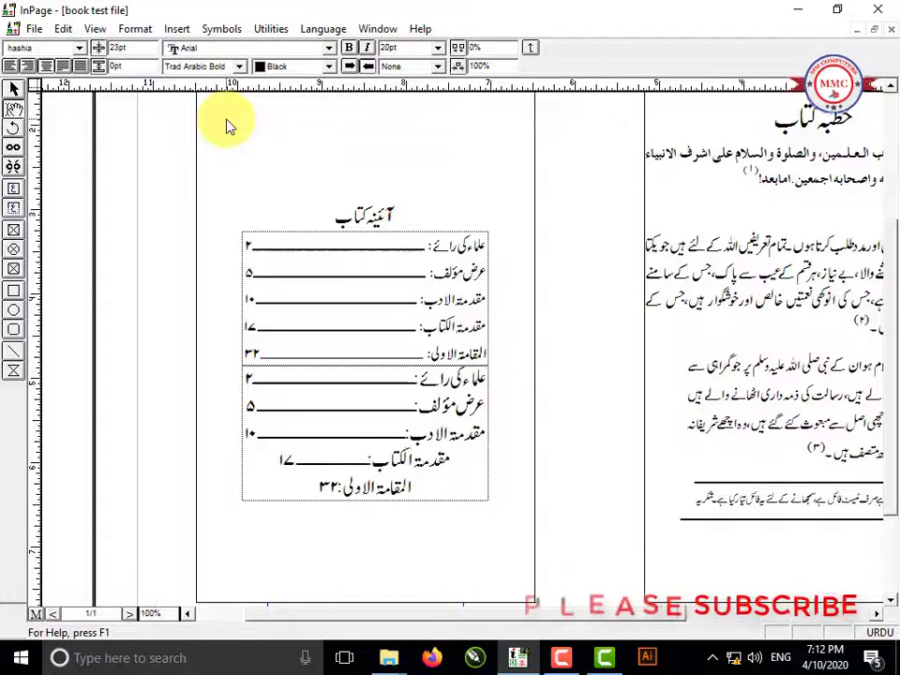
pyautogui.press('Tab')
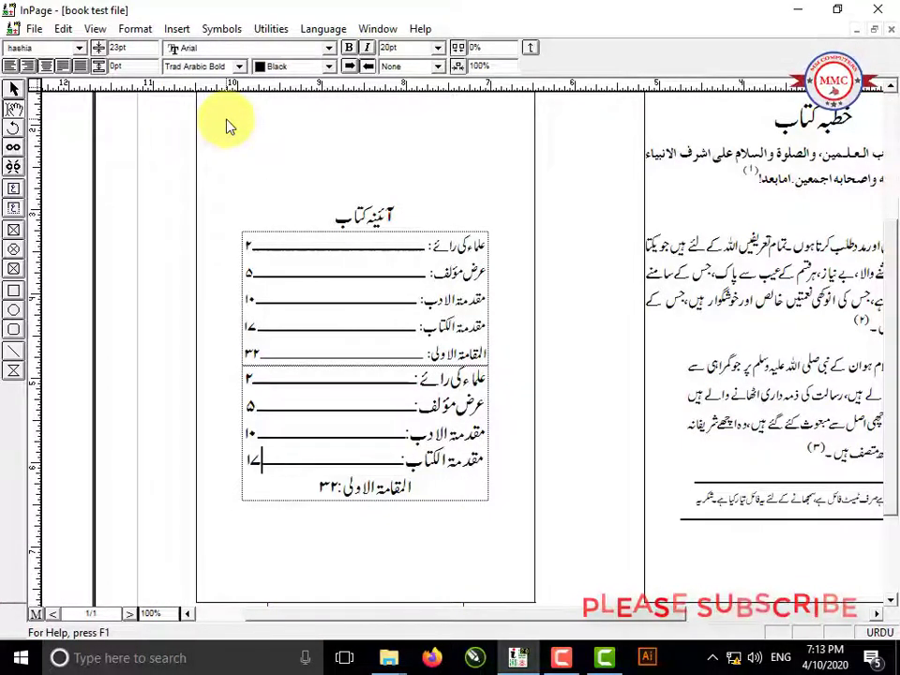
pyautogui.press('Tab')
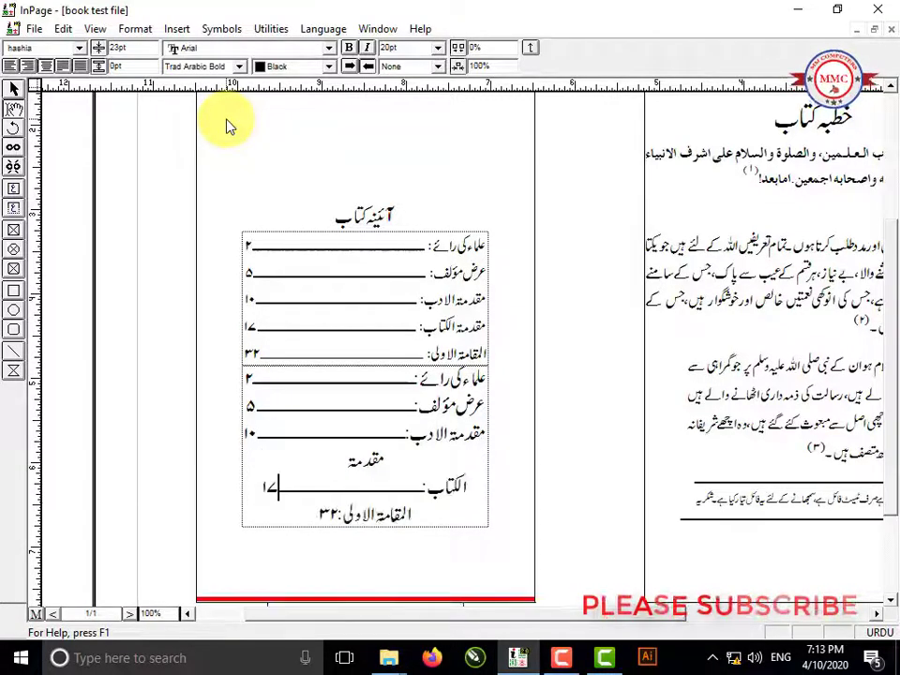
pyautogui.press('BackSpace')
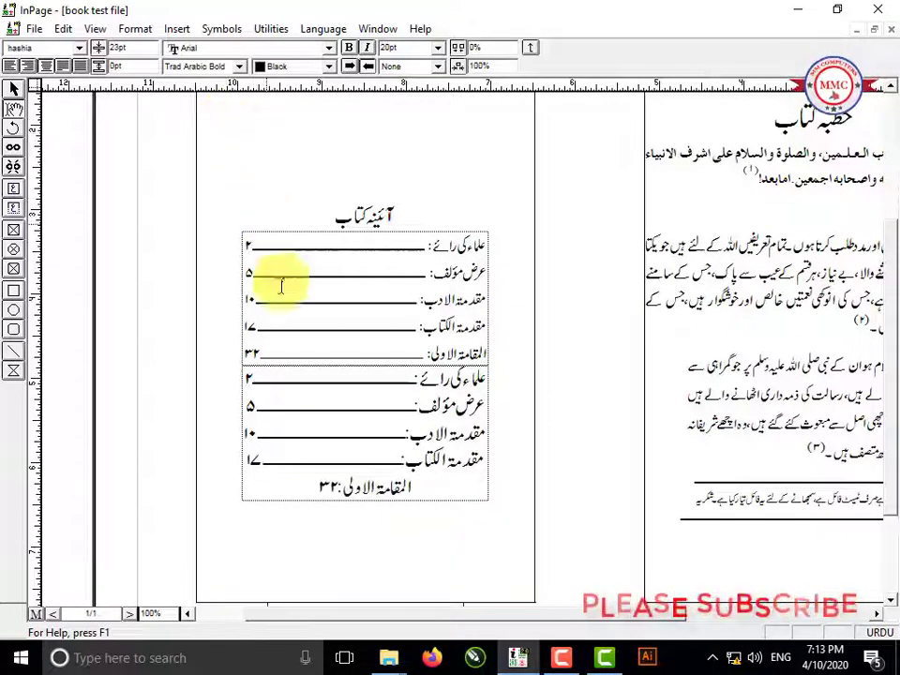
# Add a Trad Arabic Bold underscore leader line between المقامۃ الاولی and ۳۲ in the lower contents table.
pyautogui.click(334, 489)
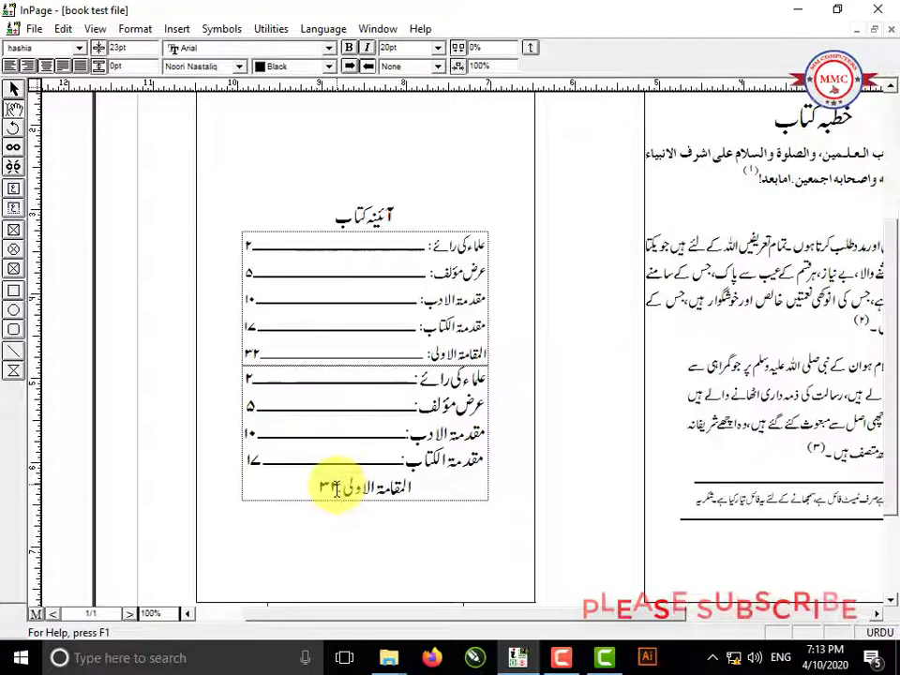
pyautogui.click(240, 67)
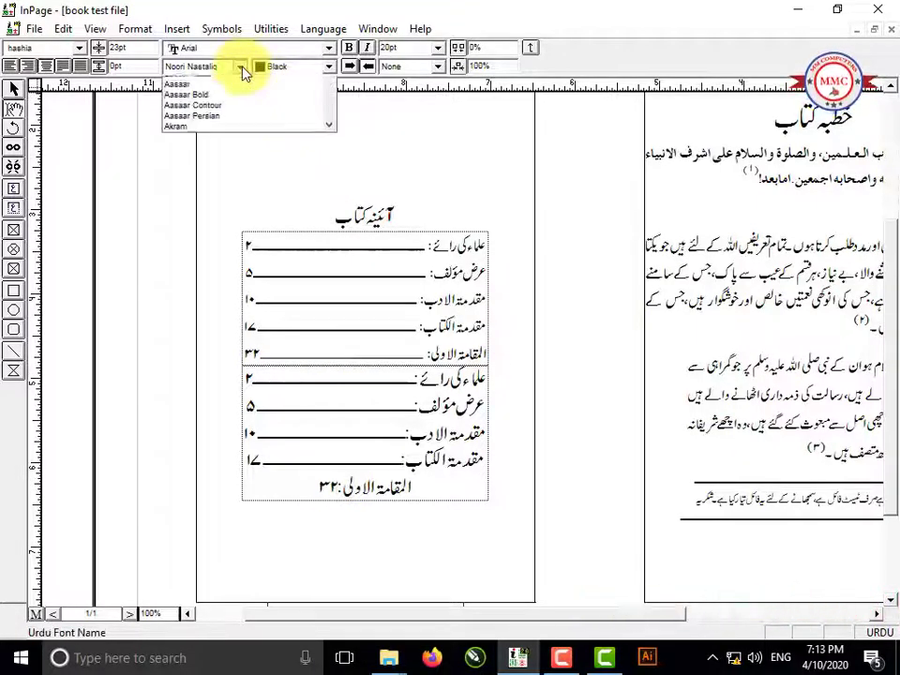
pyautogui.press('t')
pyautogui.click(240, 66)
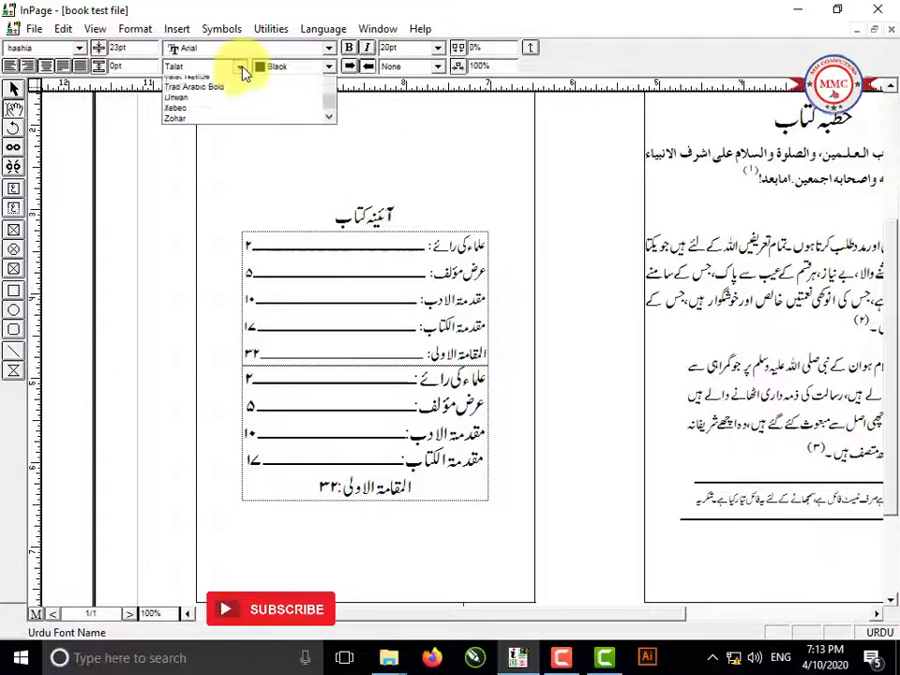
pyautogui.click(234, 125)
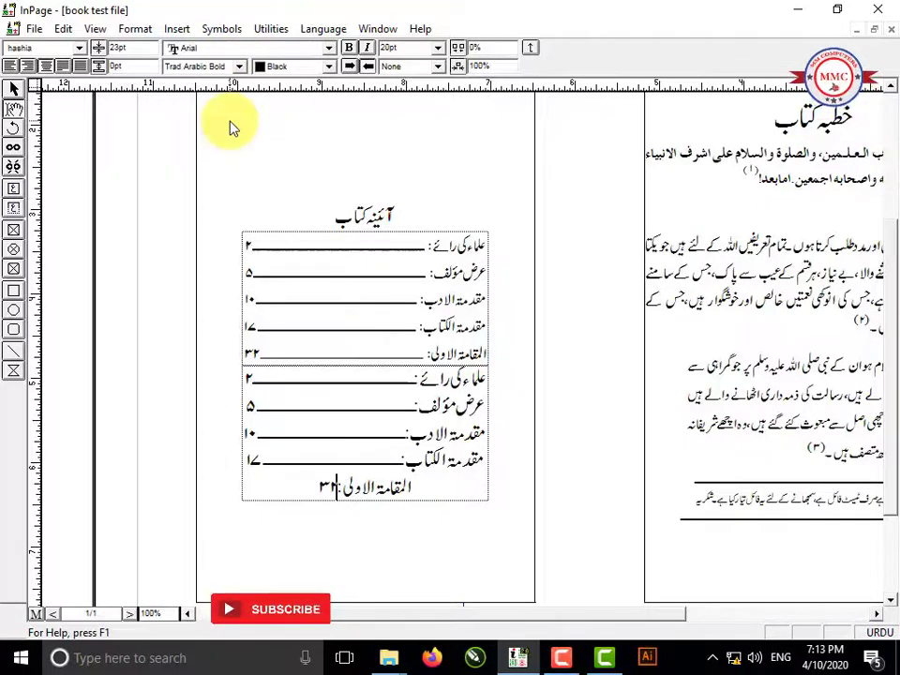
pyautogui.press('Tab')
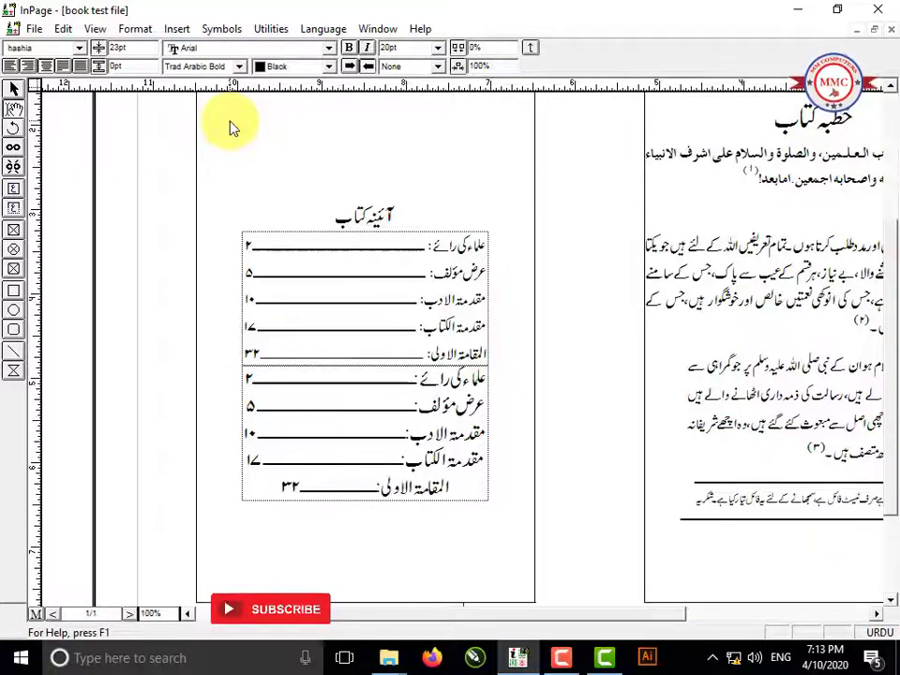
pyautogui.write('________')
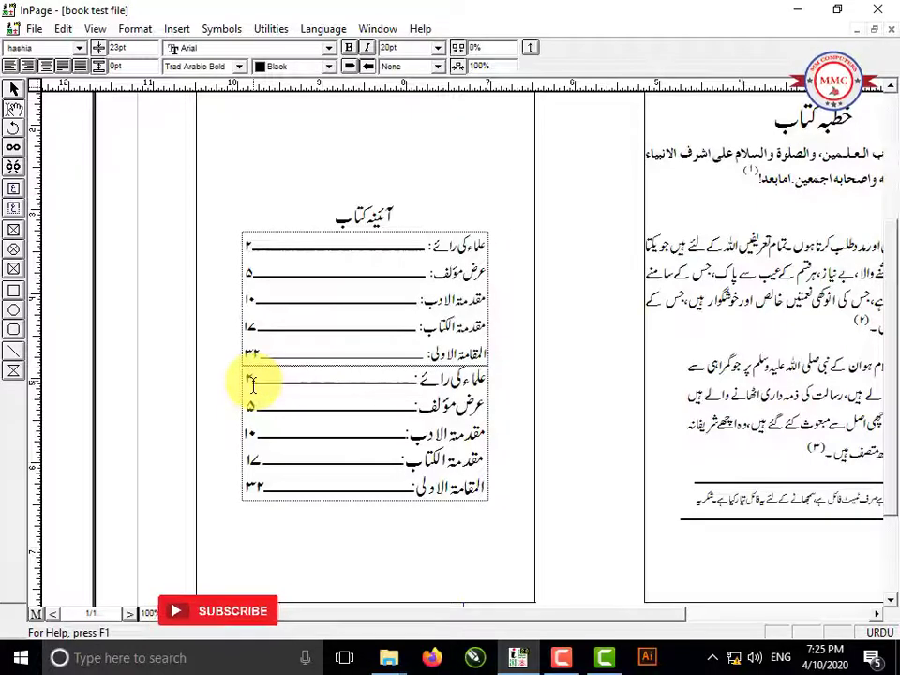
# Compare the leader-line contents list in the book test file with the bordered three-column آئینہ کتاب table in the Maqamat document.
pyautogui.click(358, 381)
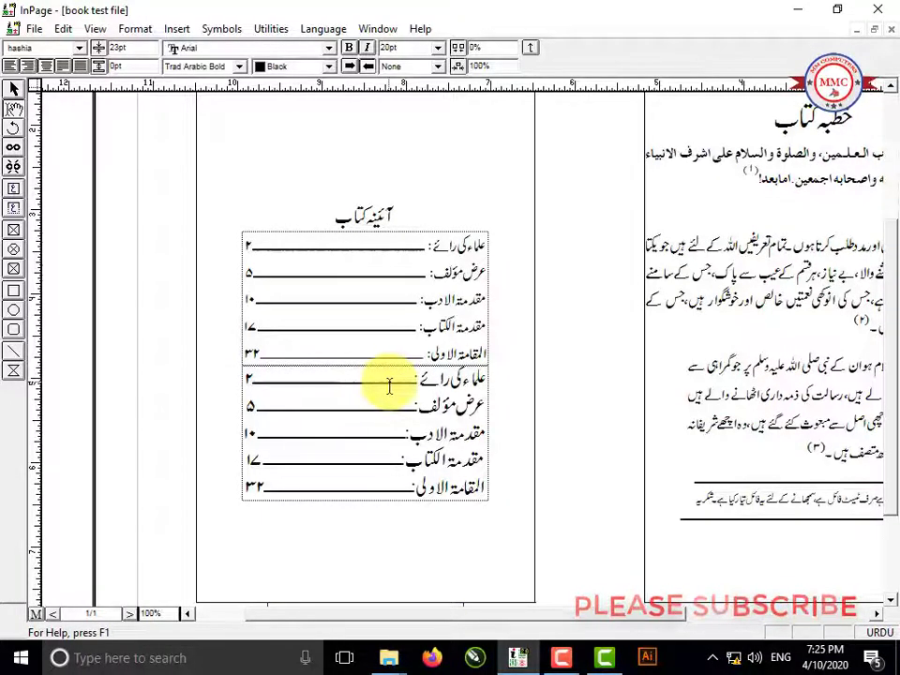
pyautogui.click(281, 380)
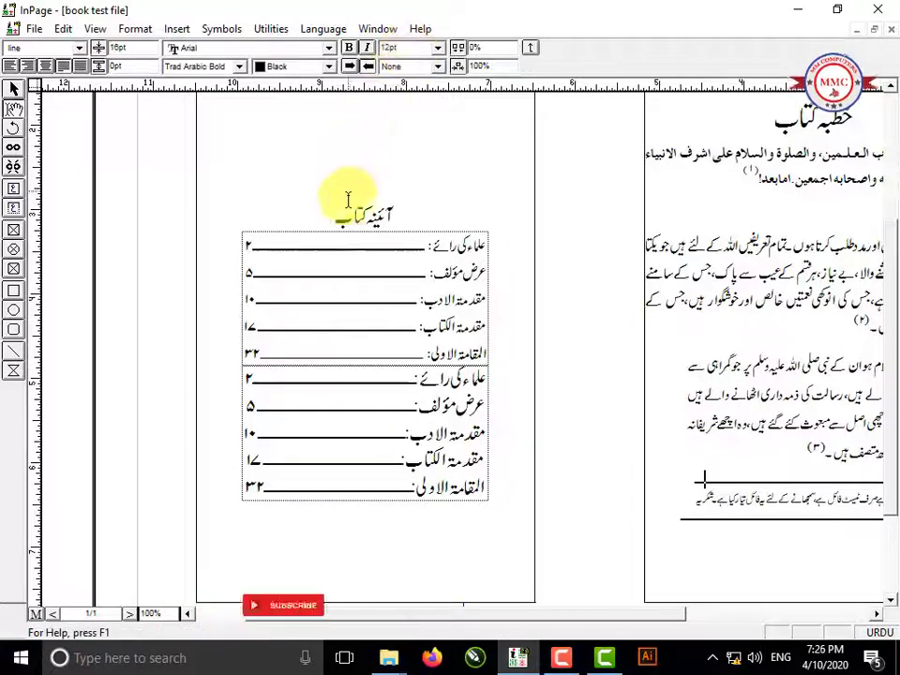
pyautogui.click(352, 246)
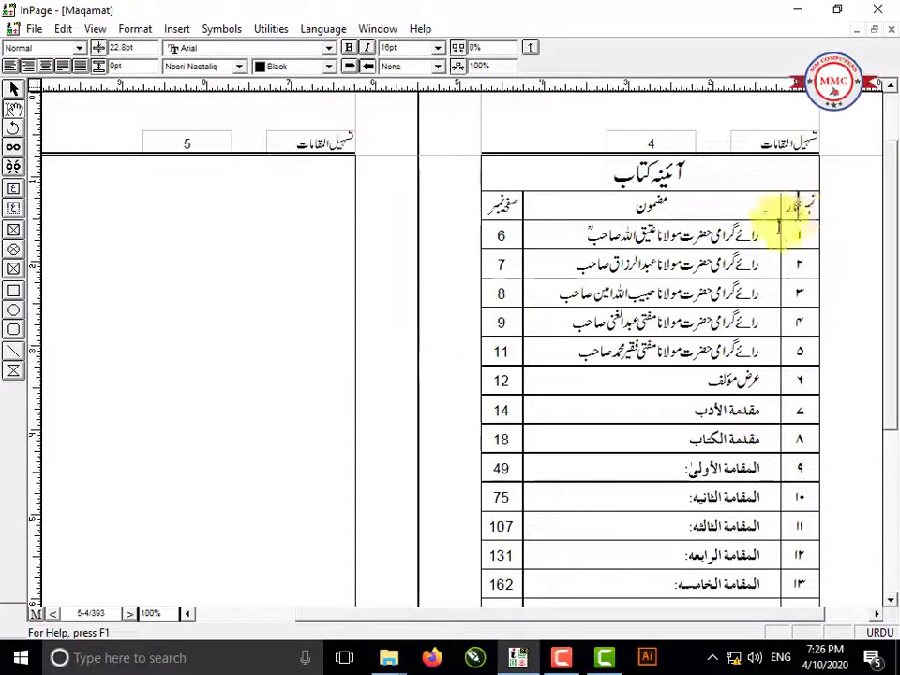
pyautogui.moveTo(779, 217); pyautogui.dragTo(459, 209)
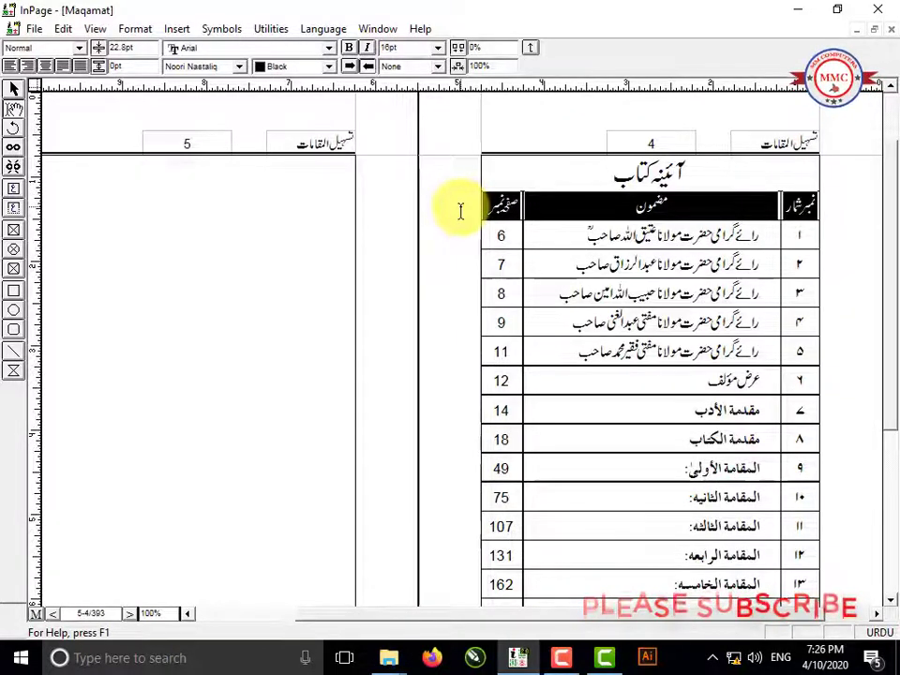
pyautogui.click(681, 203)
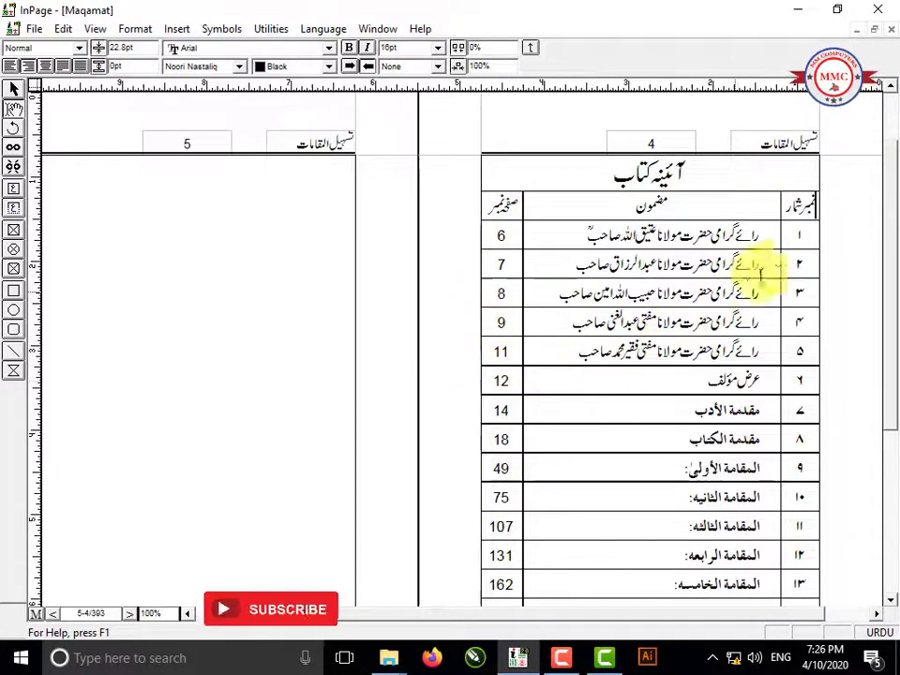
pyautogui.moveTo(814, 203); pyautogui.dragTo(802, 229)
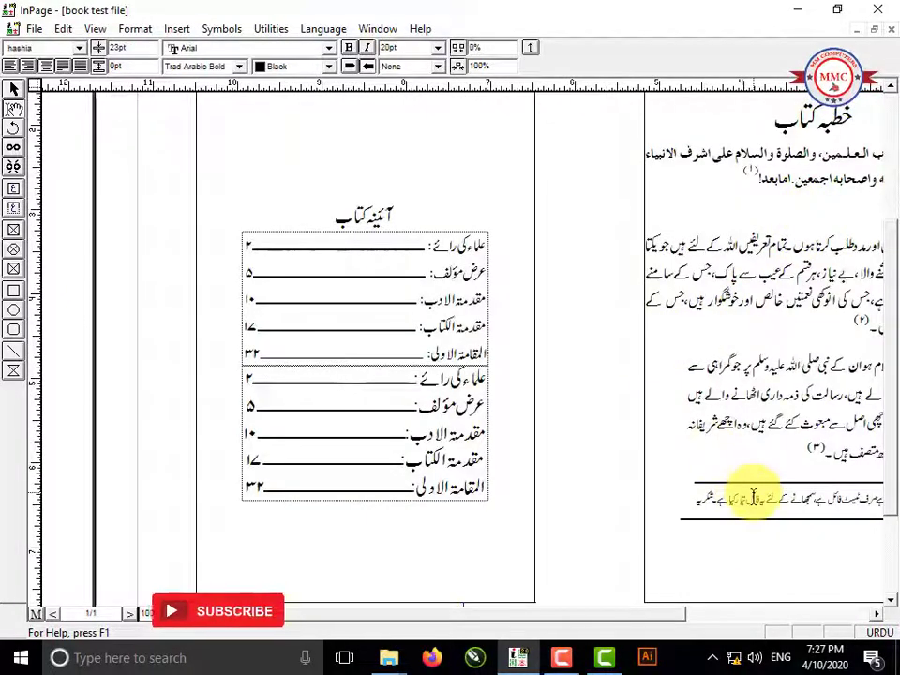
pyautogui.click(749, 494)
pyautogui.click(445, 439)
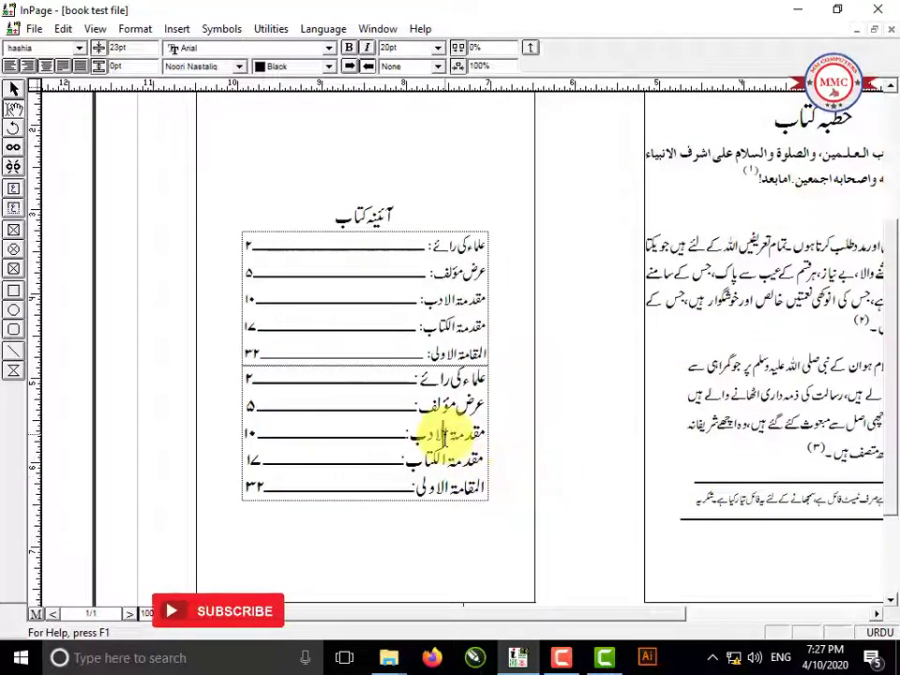